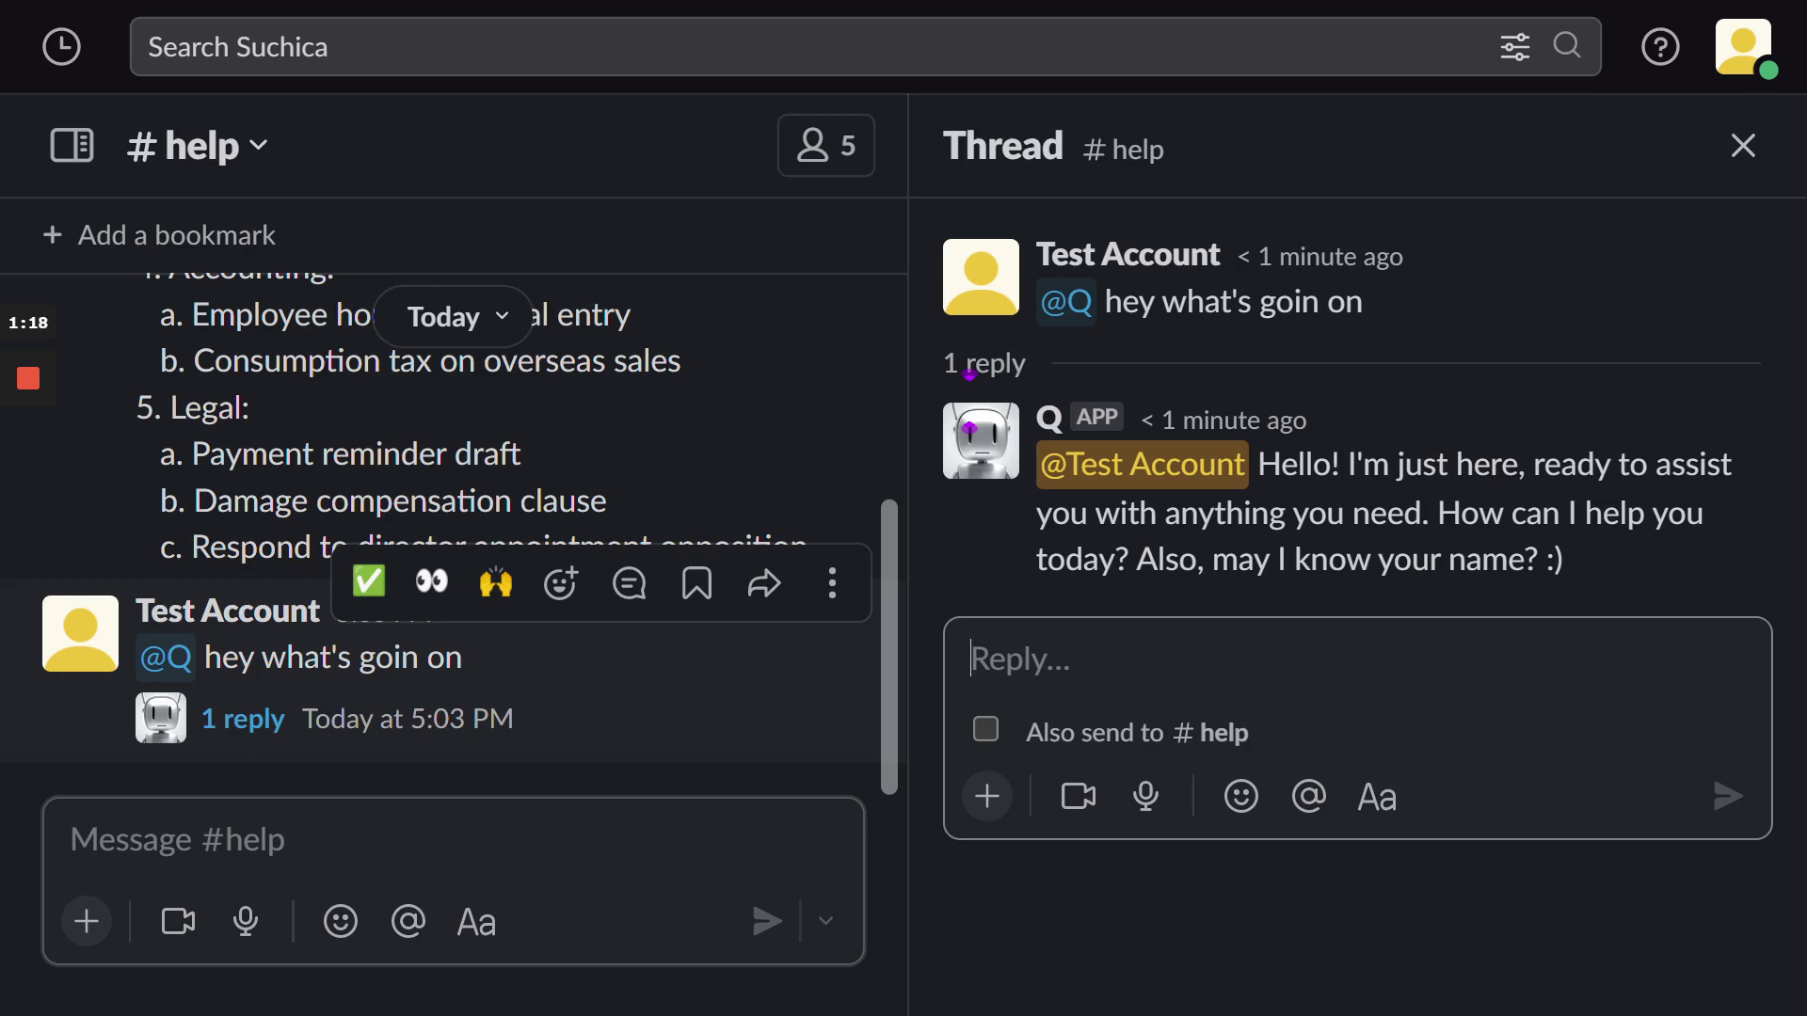
Ask @Q in #help what the ECONNRESET error is and how to fix it.
left_click(171, 839)
type("@Q I got an unknown error `ECONNRESET` What is `ECONNRESET`, how to fix it?")
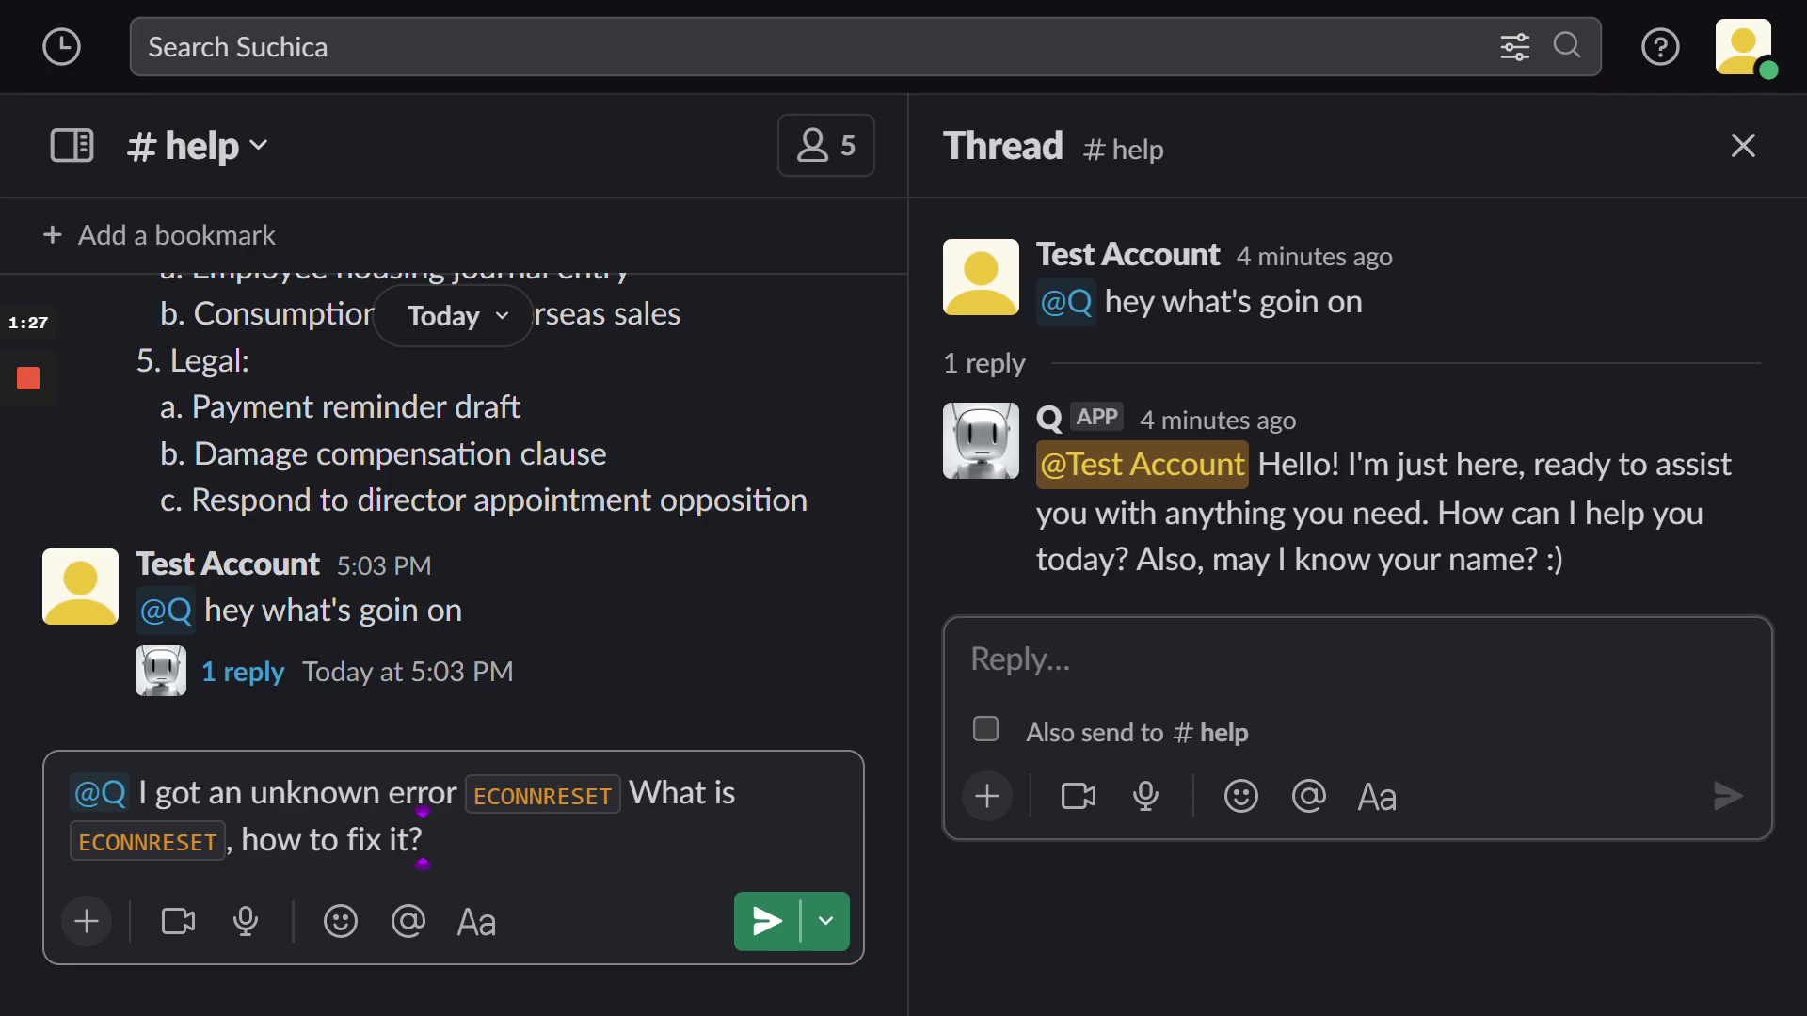
key("Return")
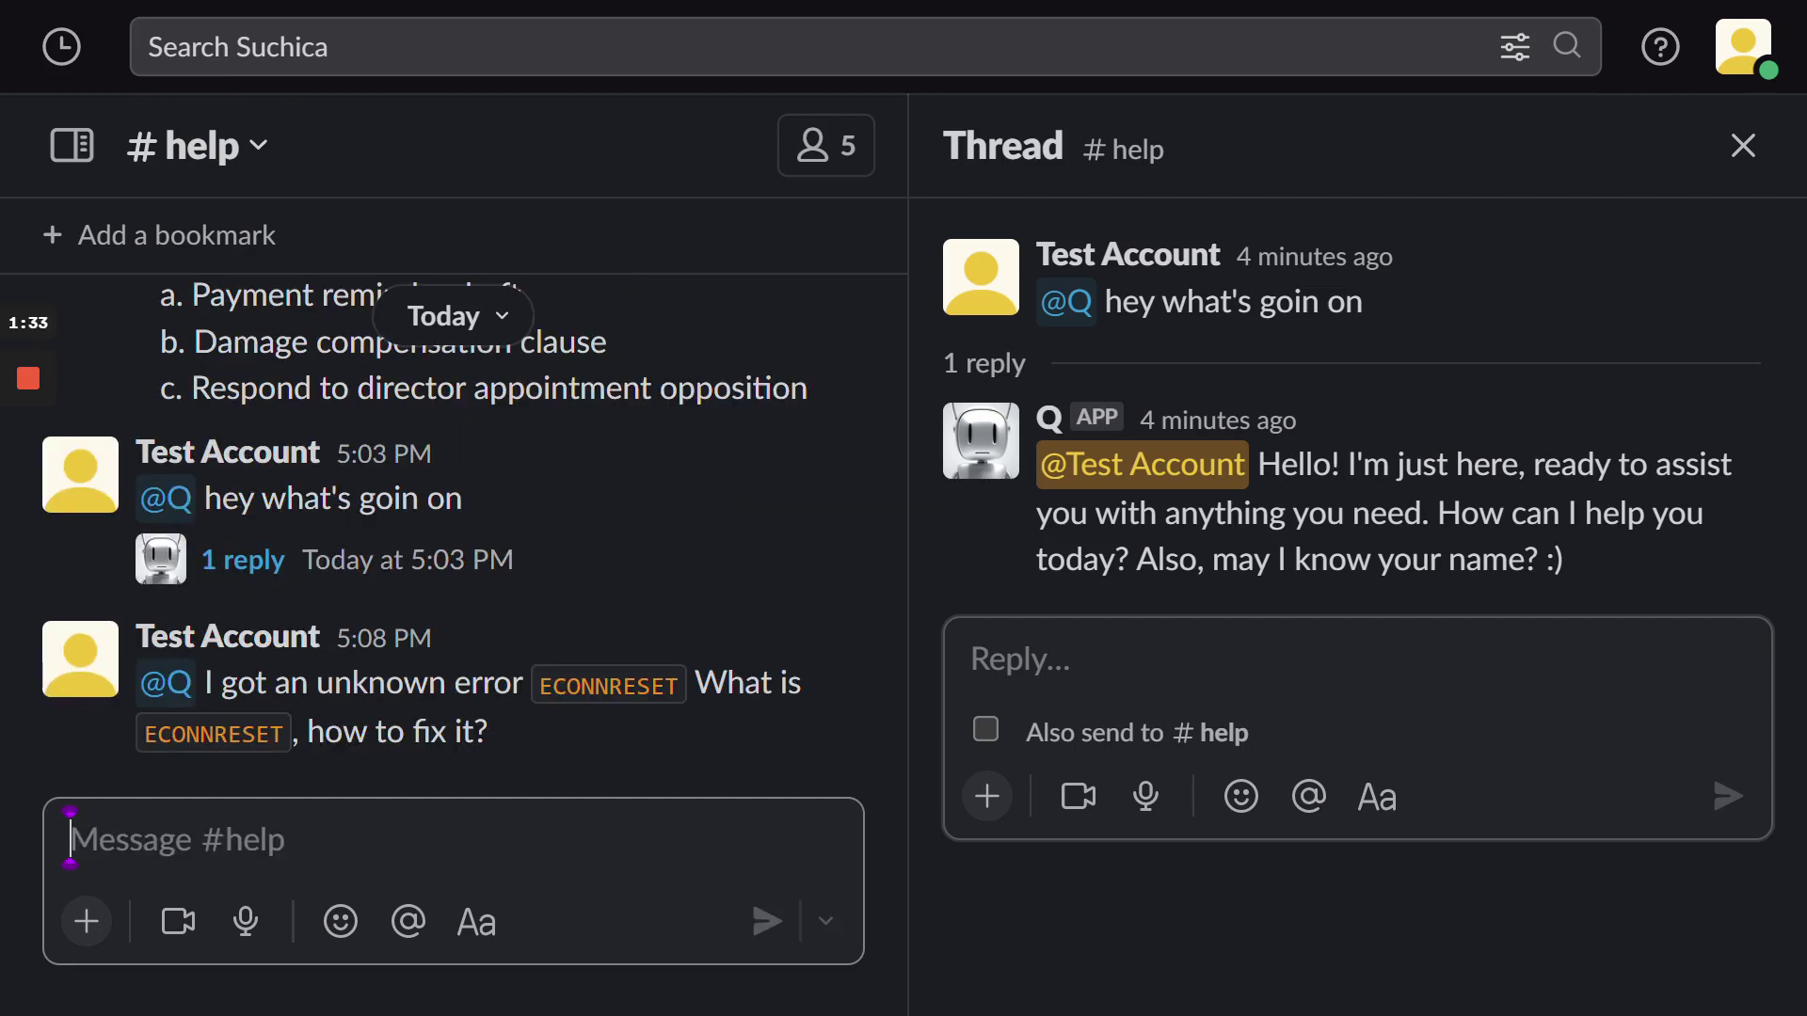
Read Q's troubleshooting reply to the ECONNRESET question in its thread.
left_click(243, 719)
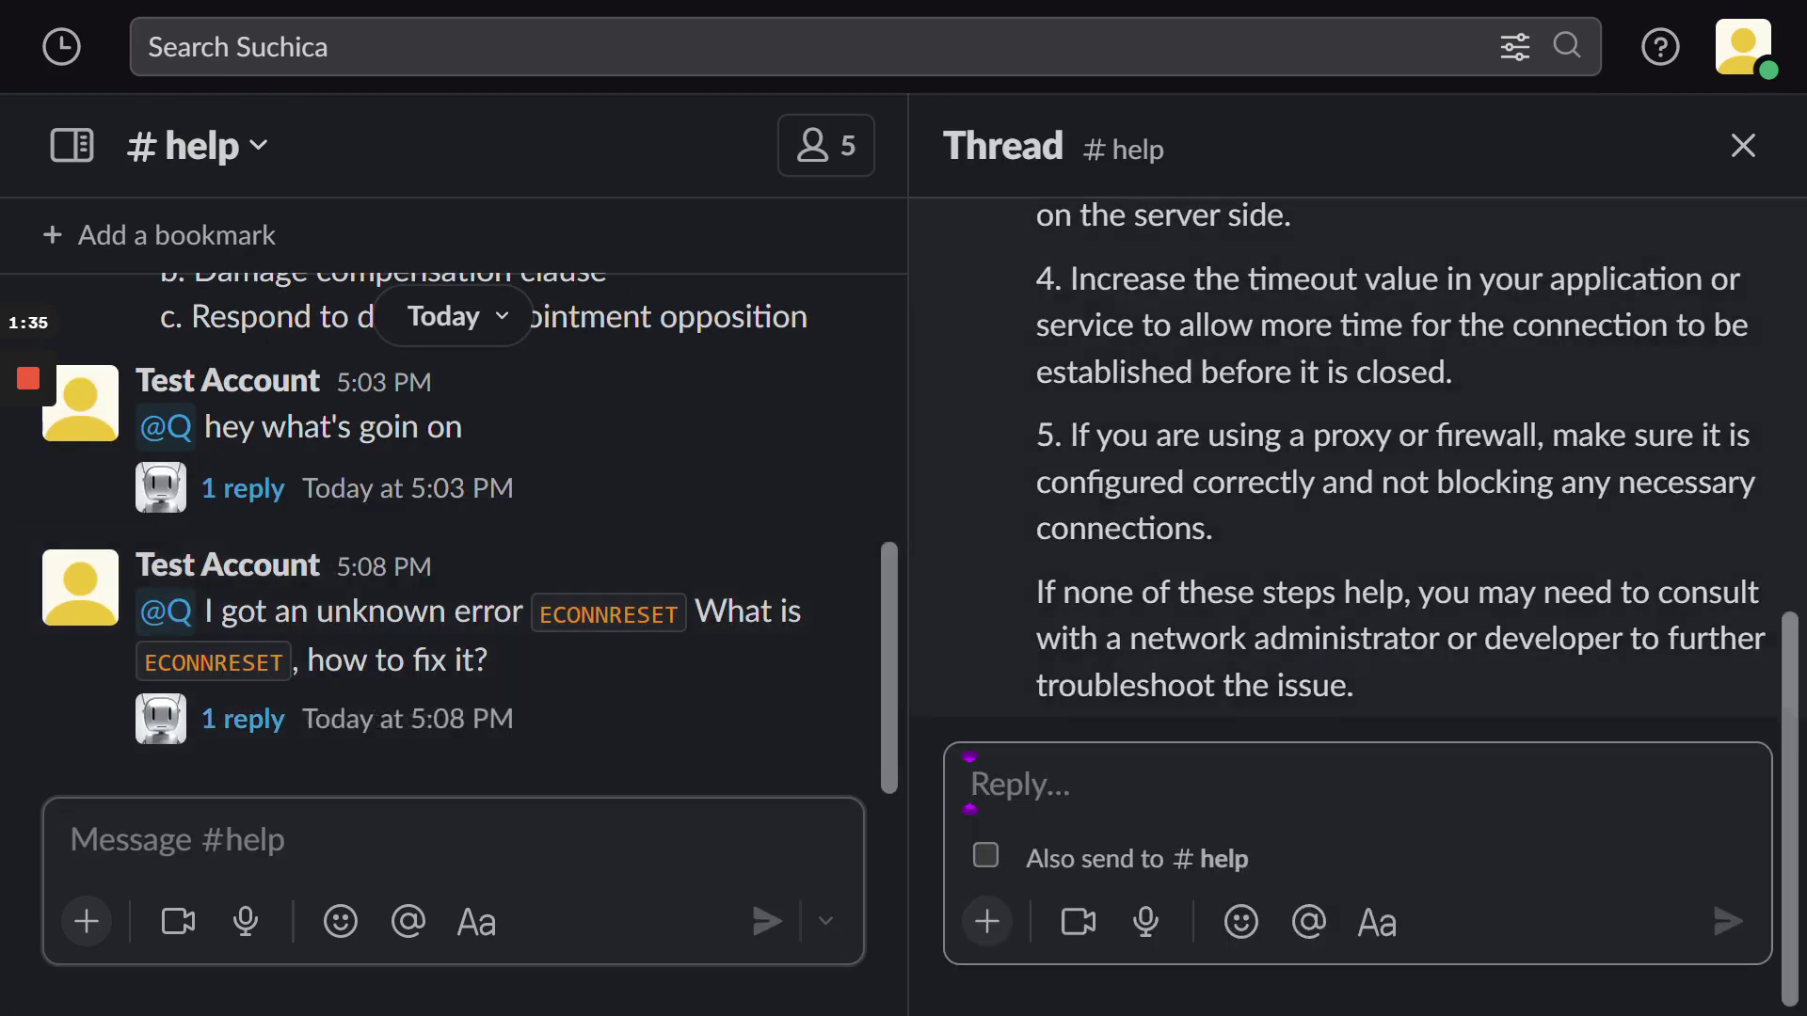
scroll(1345, 469, "up", 10)
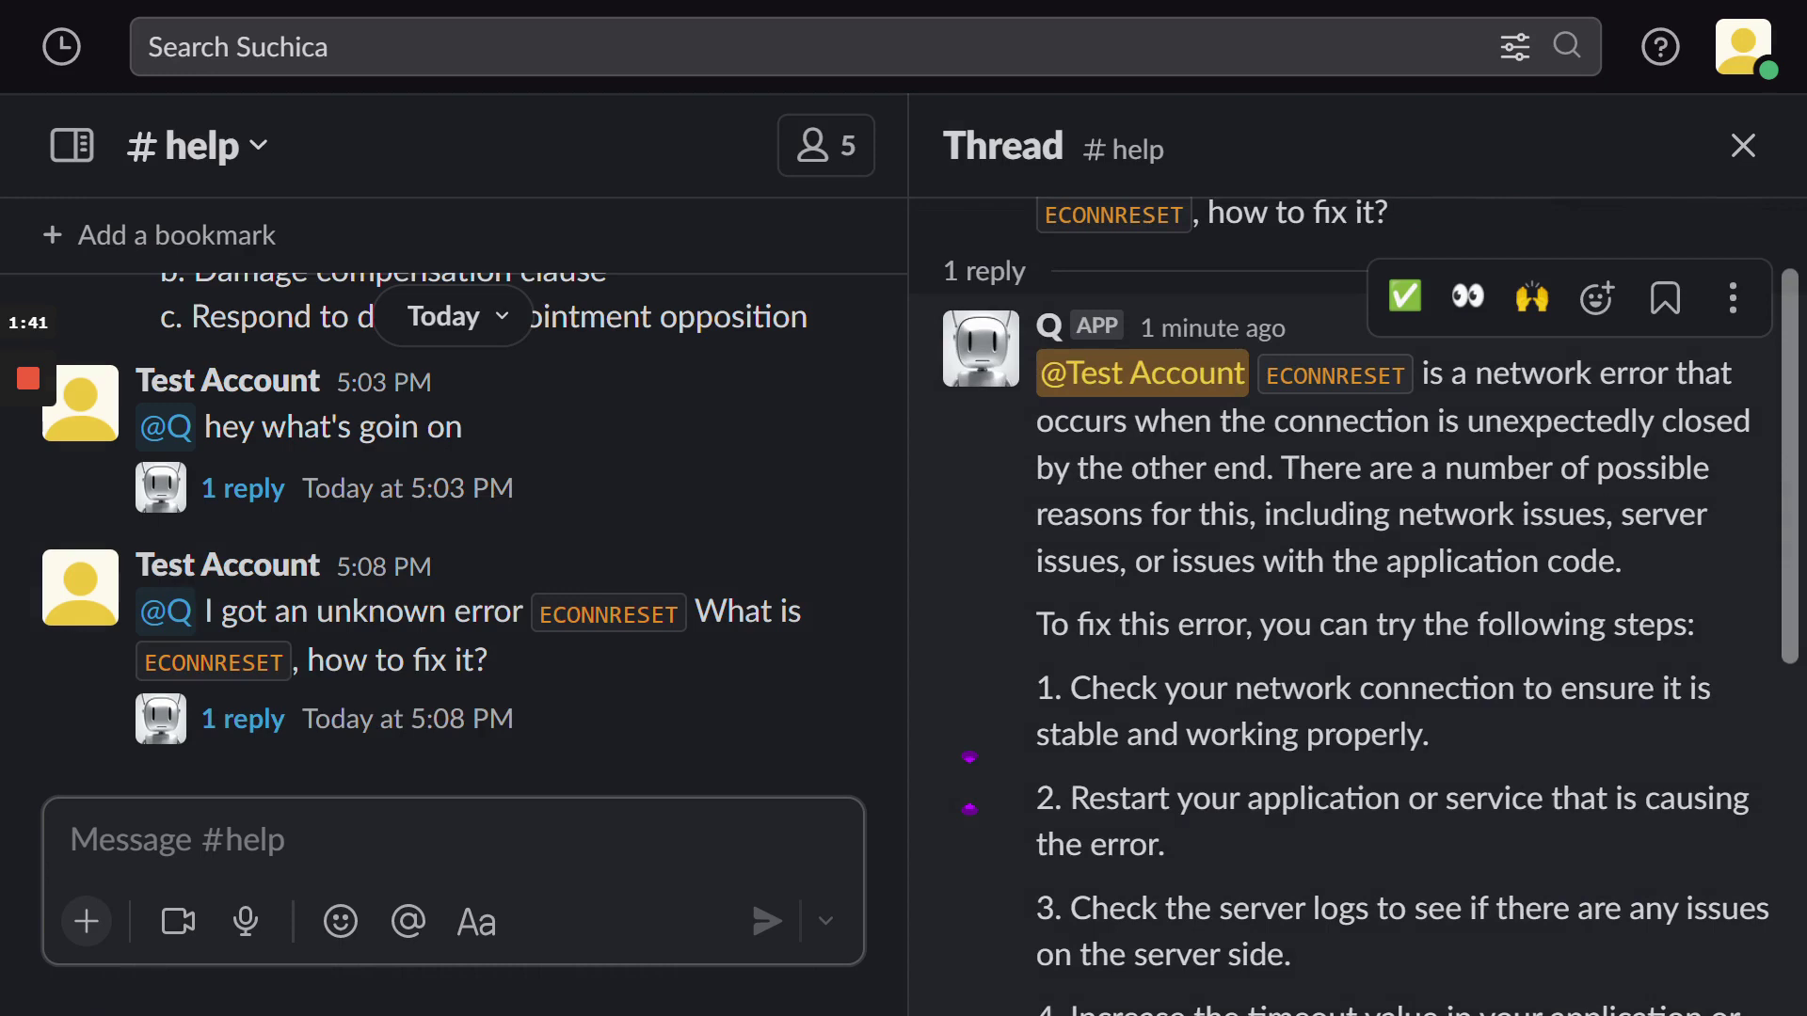
scroll(1355, 566, "down", 8)
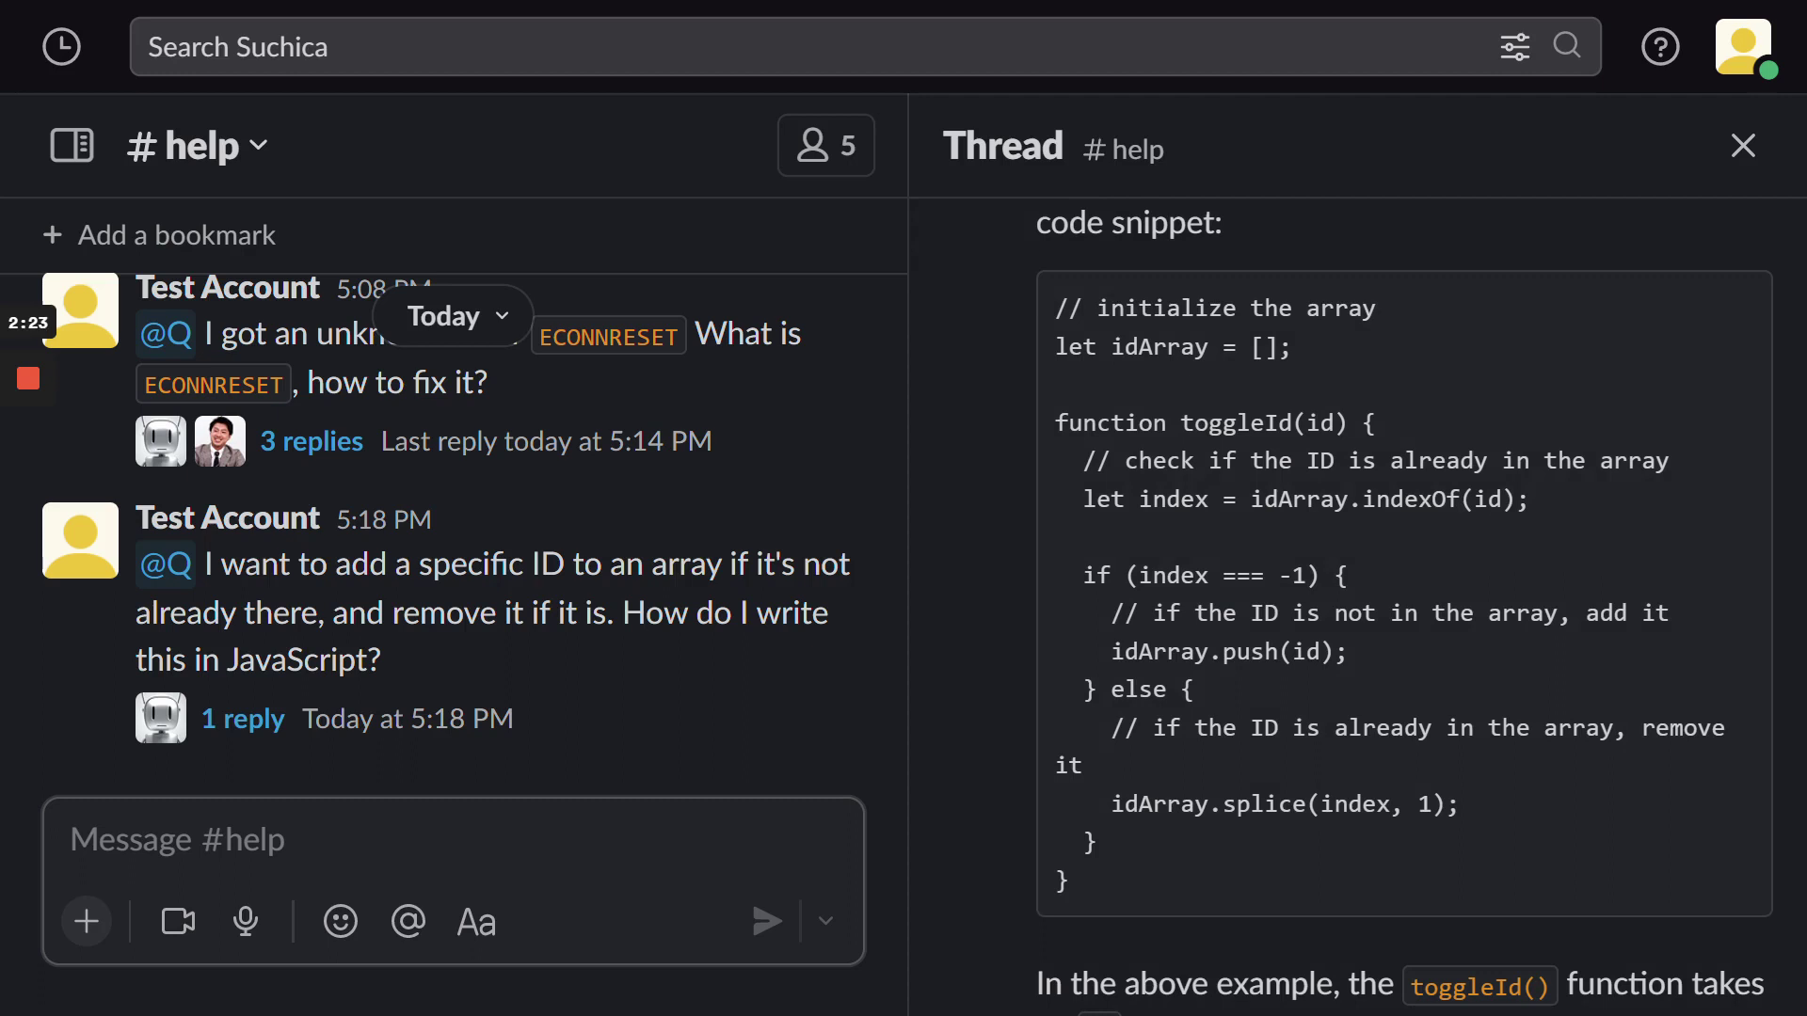
Paste the meeting report on the new tool rollout and digital paperwork into the #help message box and review it.
left_click(70, 837)
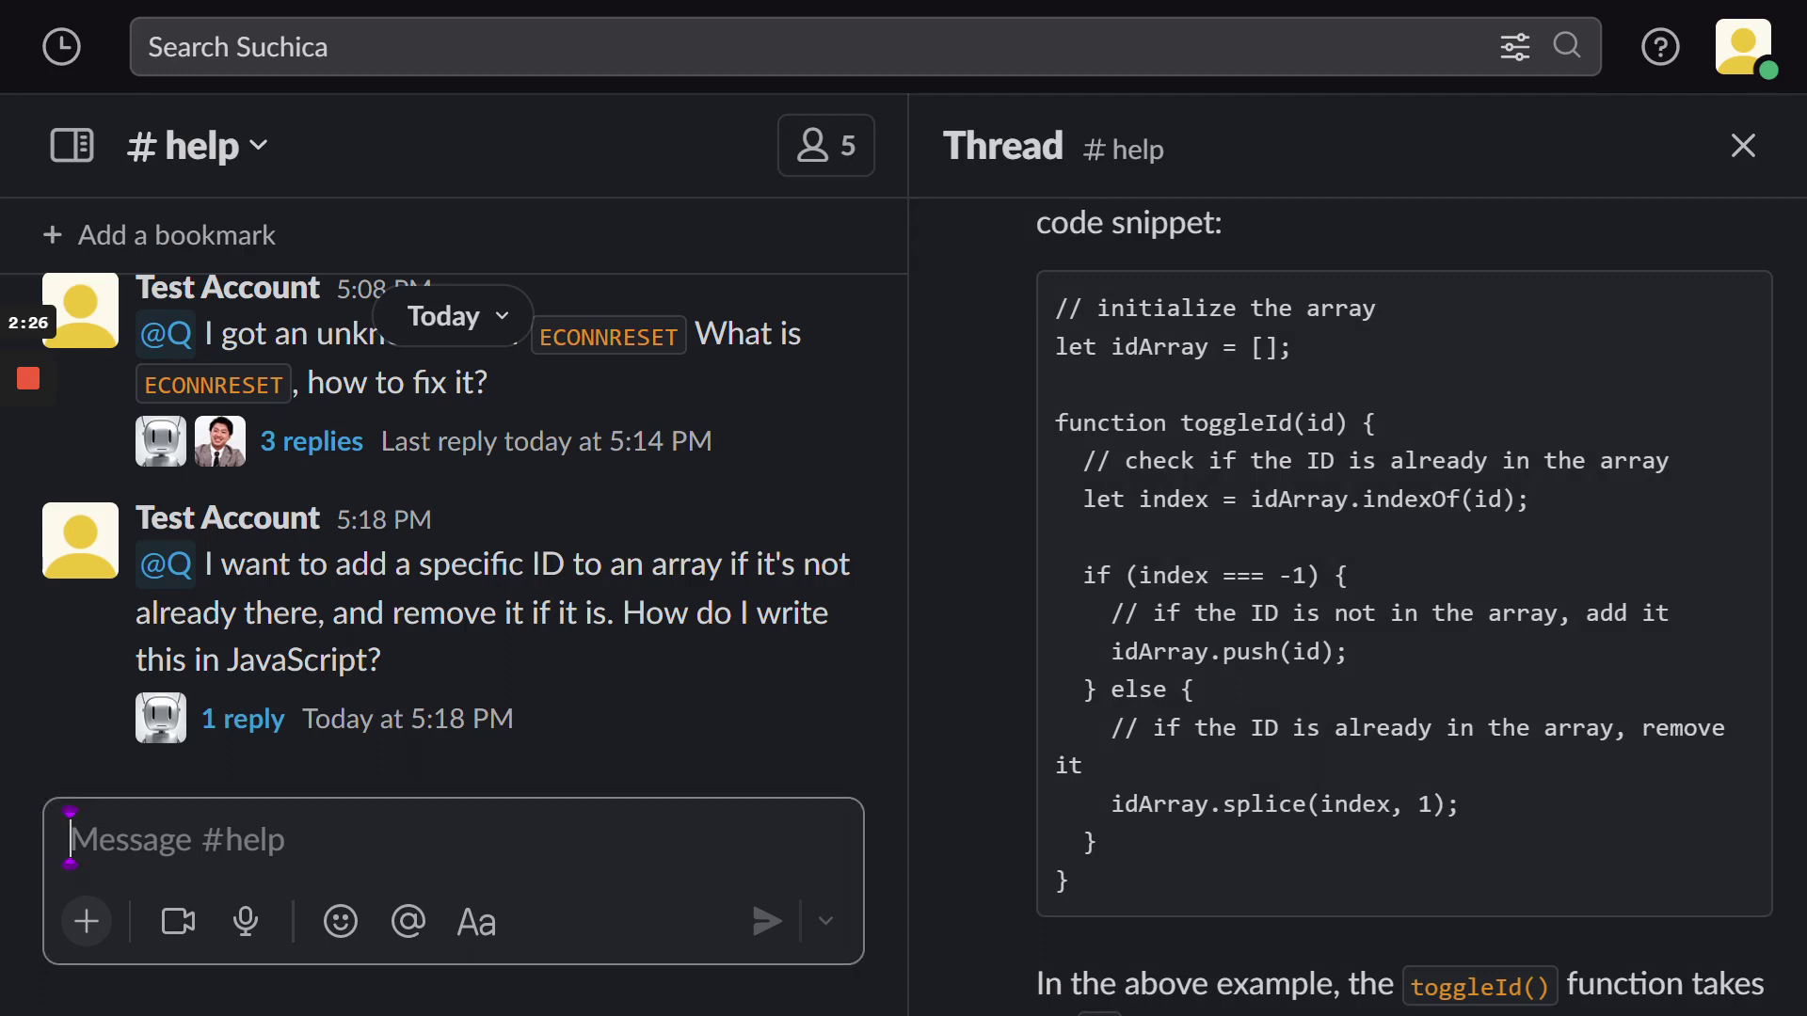
key("ctrl+v")
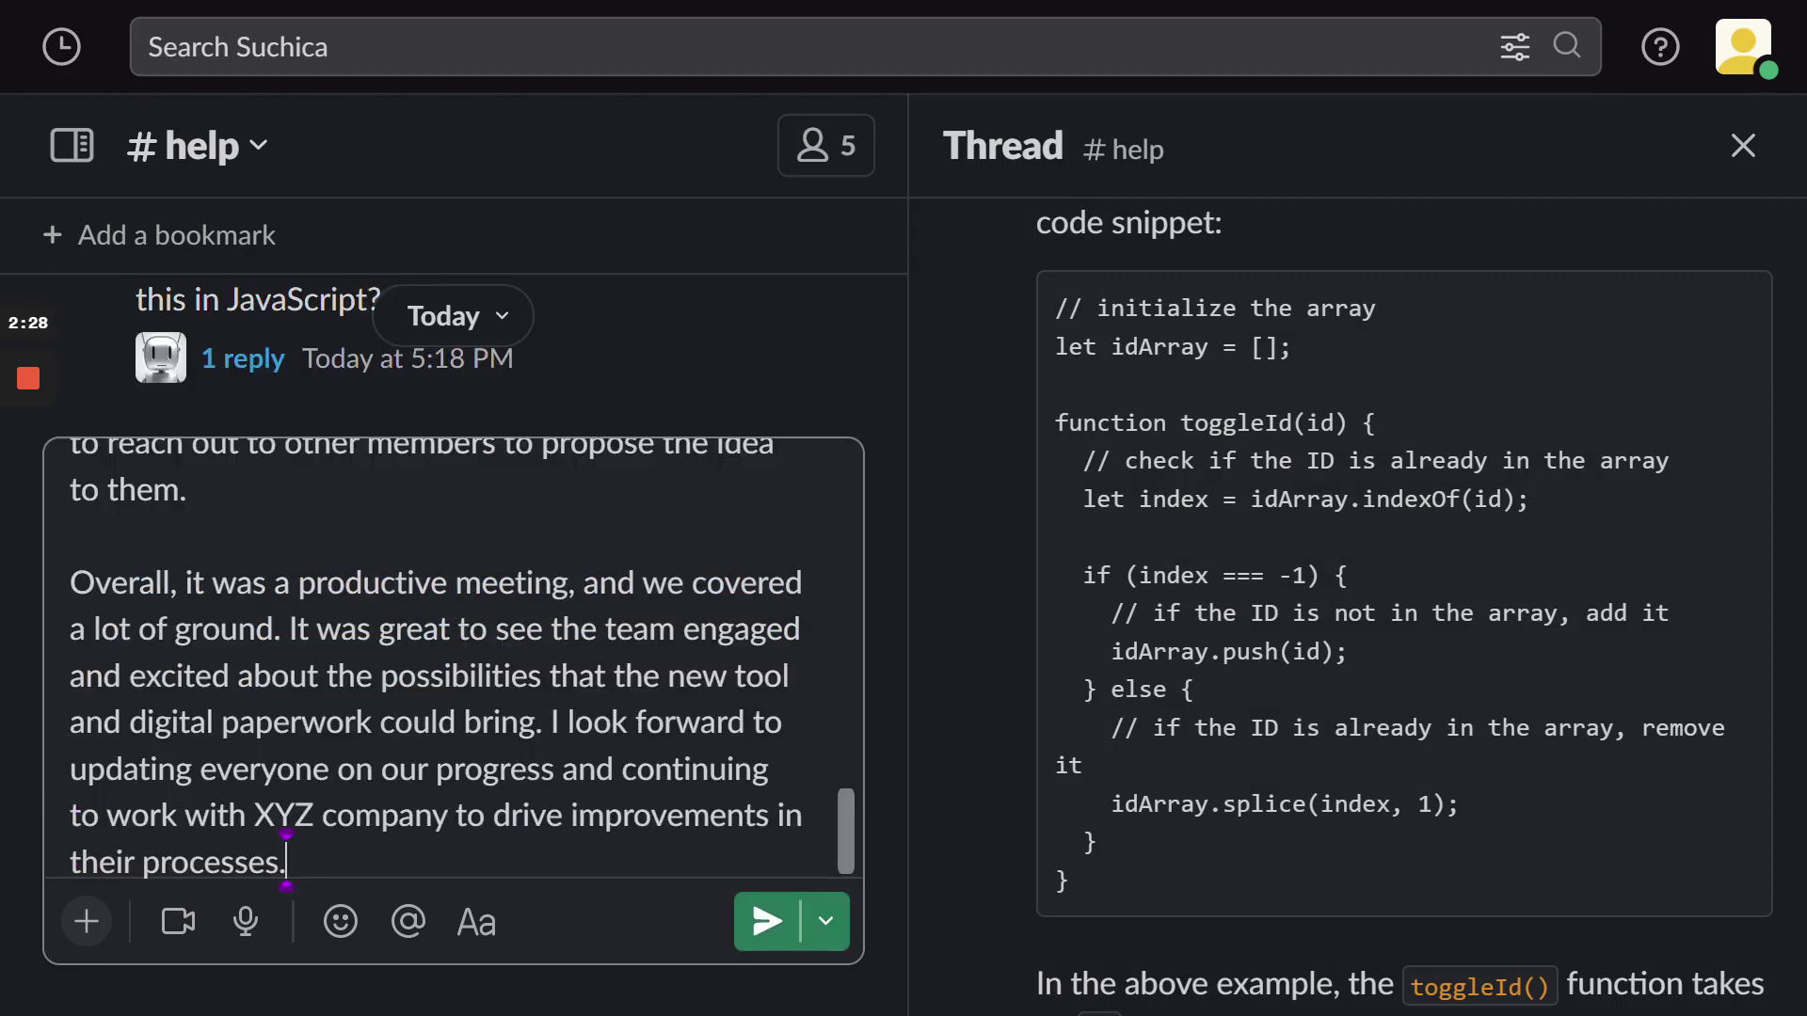
scroll(287, 858, "up", 8)
scroll(286, 858, "up", 5)
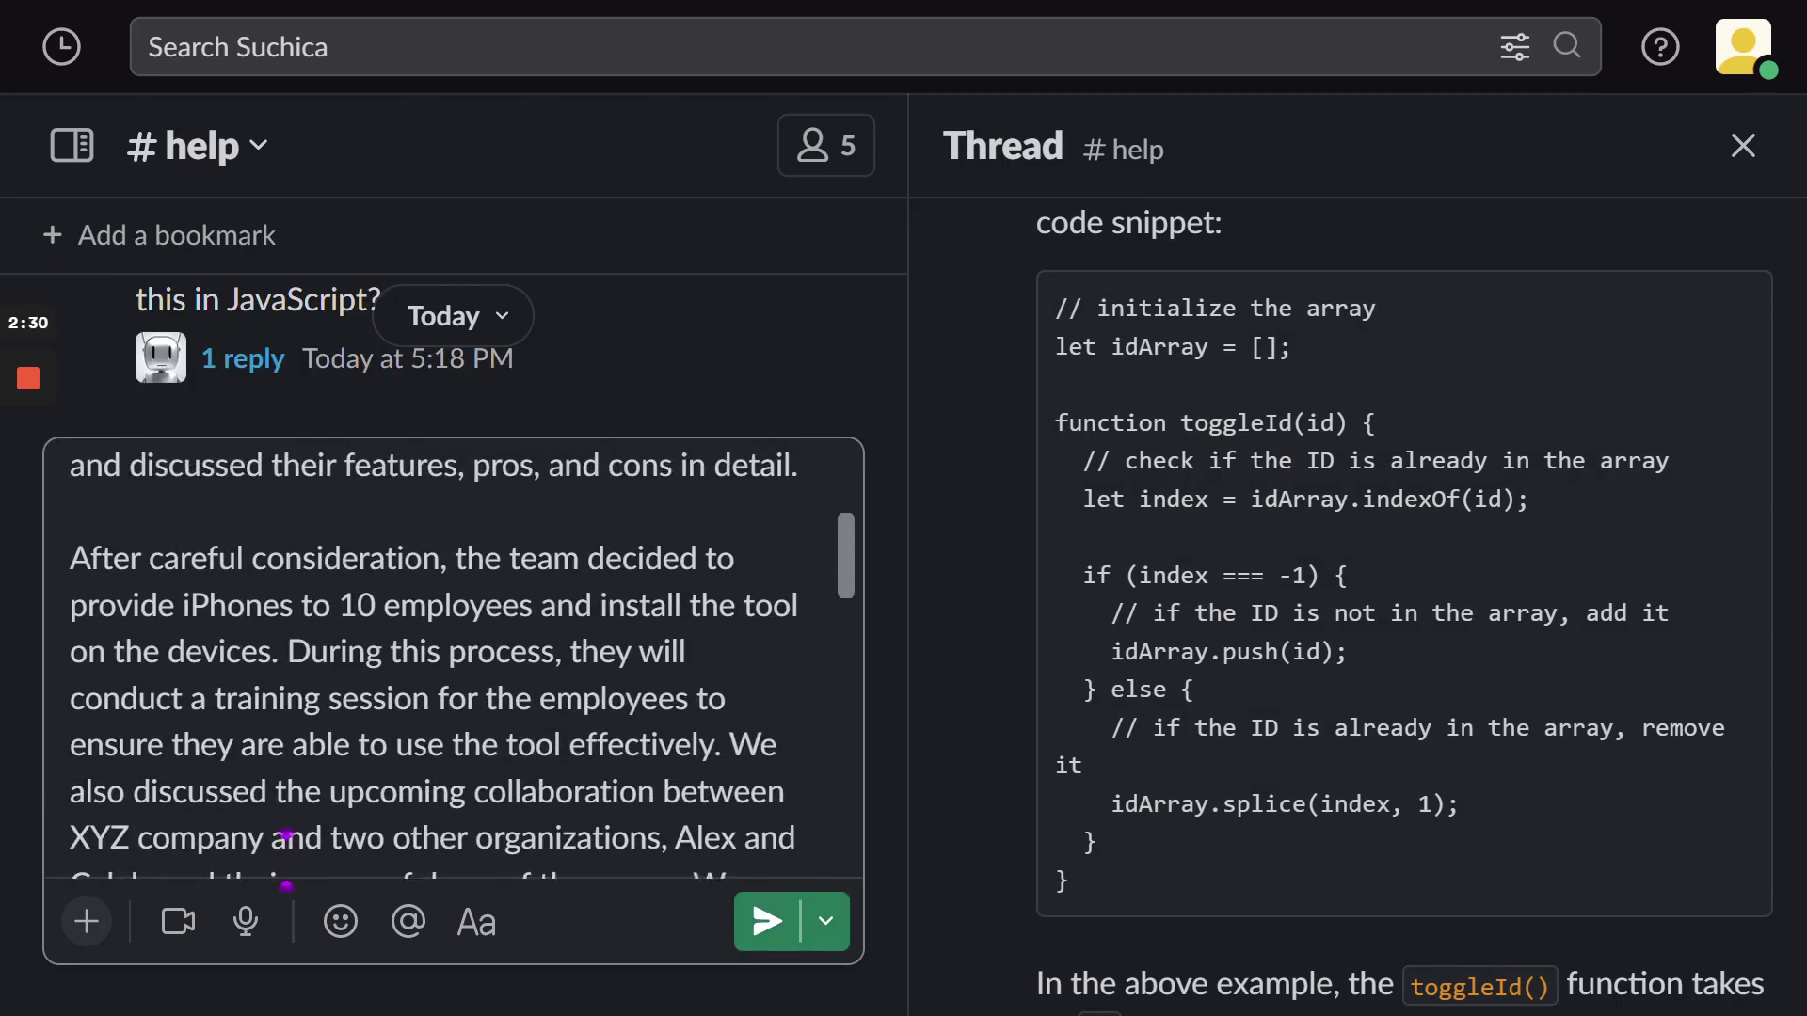
scroll(287, 859, "down", 15)
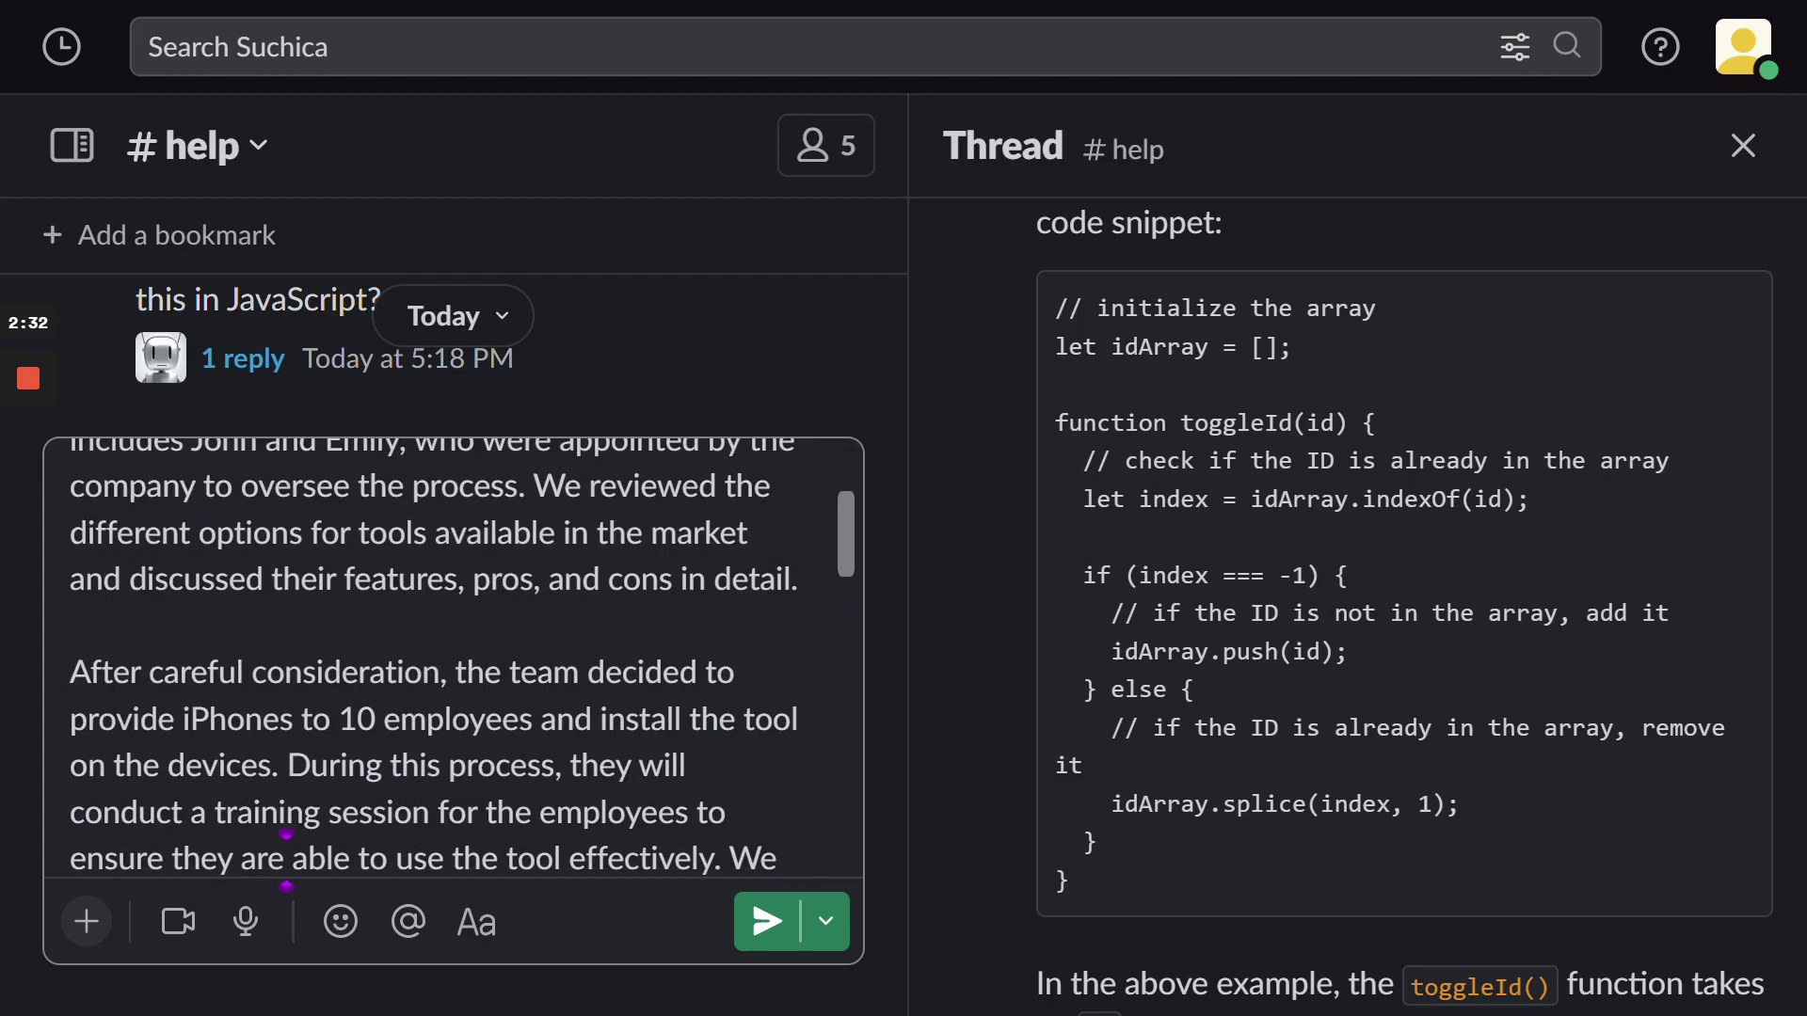
scroll(286, 858, "down", 10)
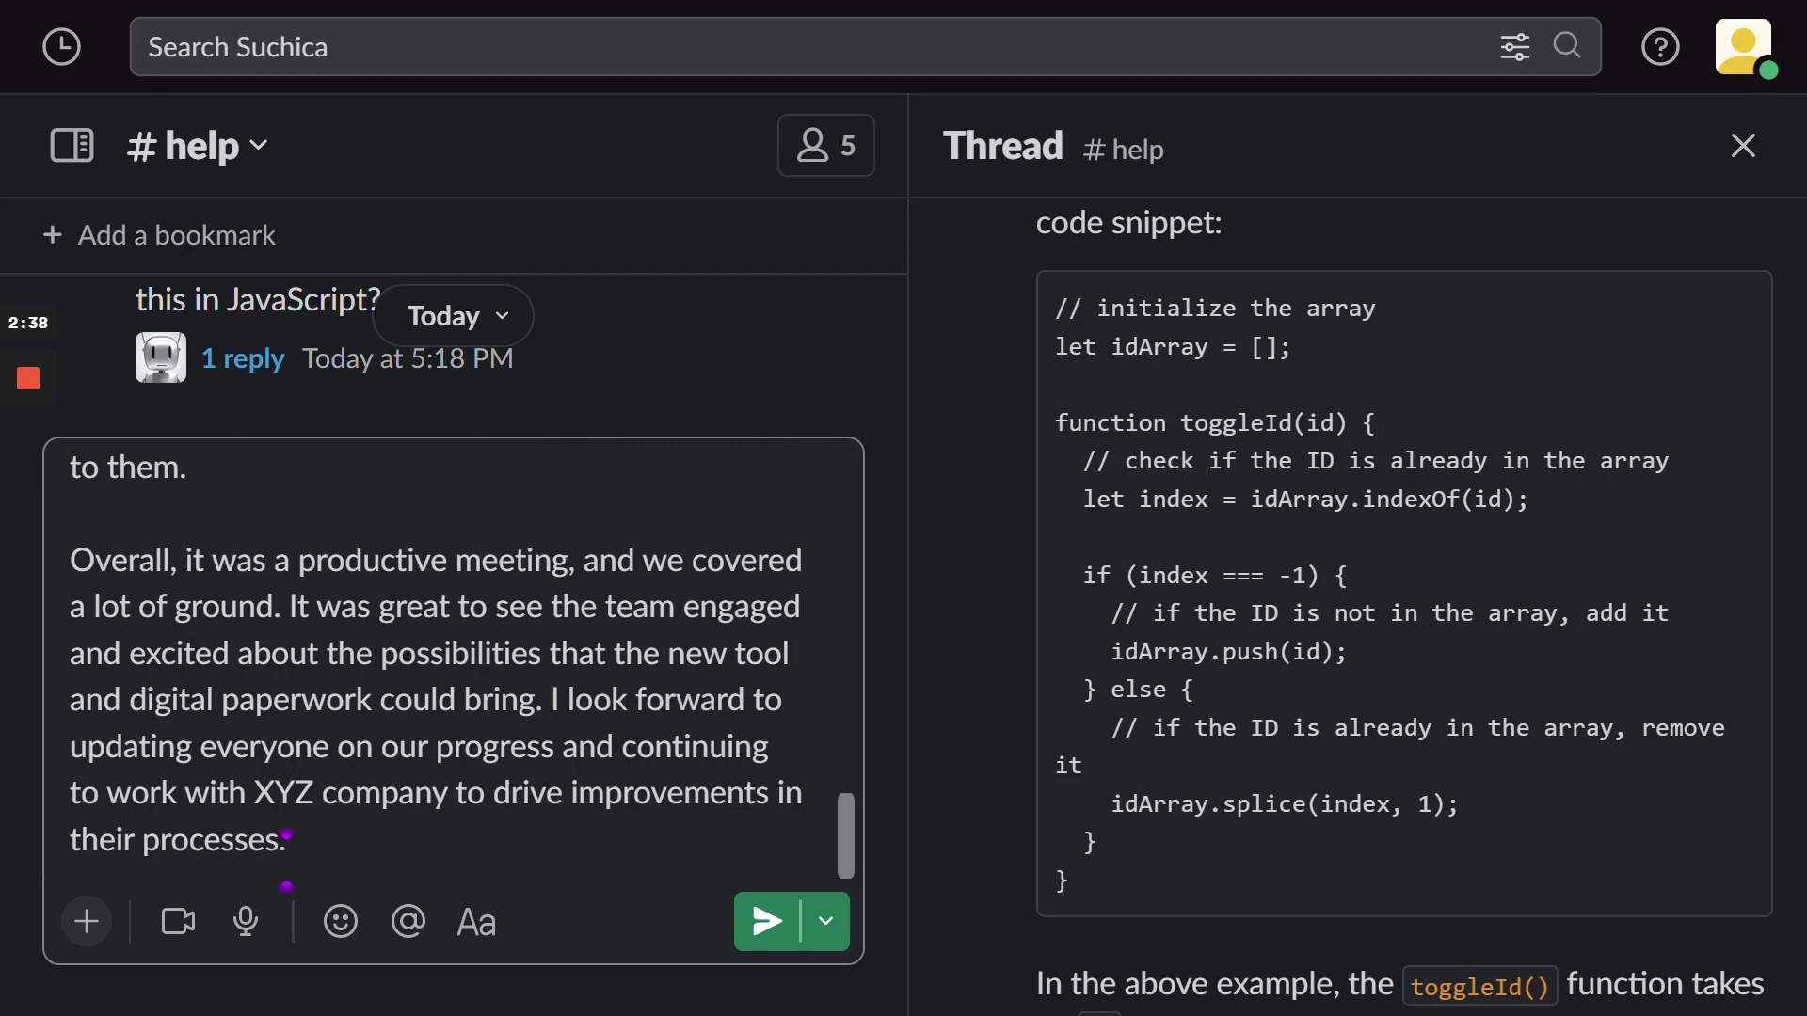
scroll(287, 858, "up", 5)
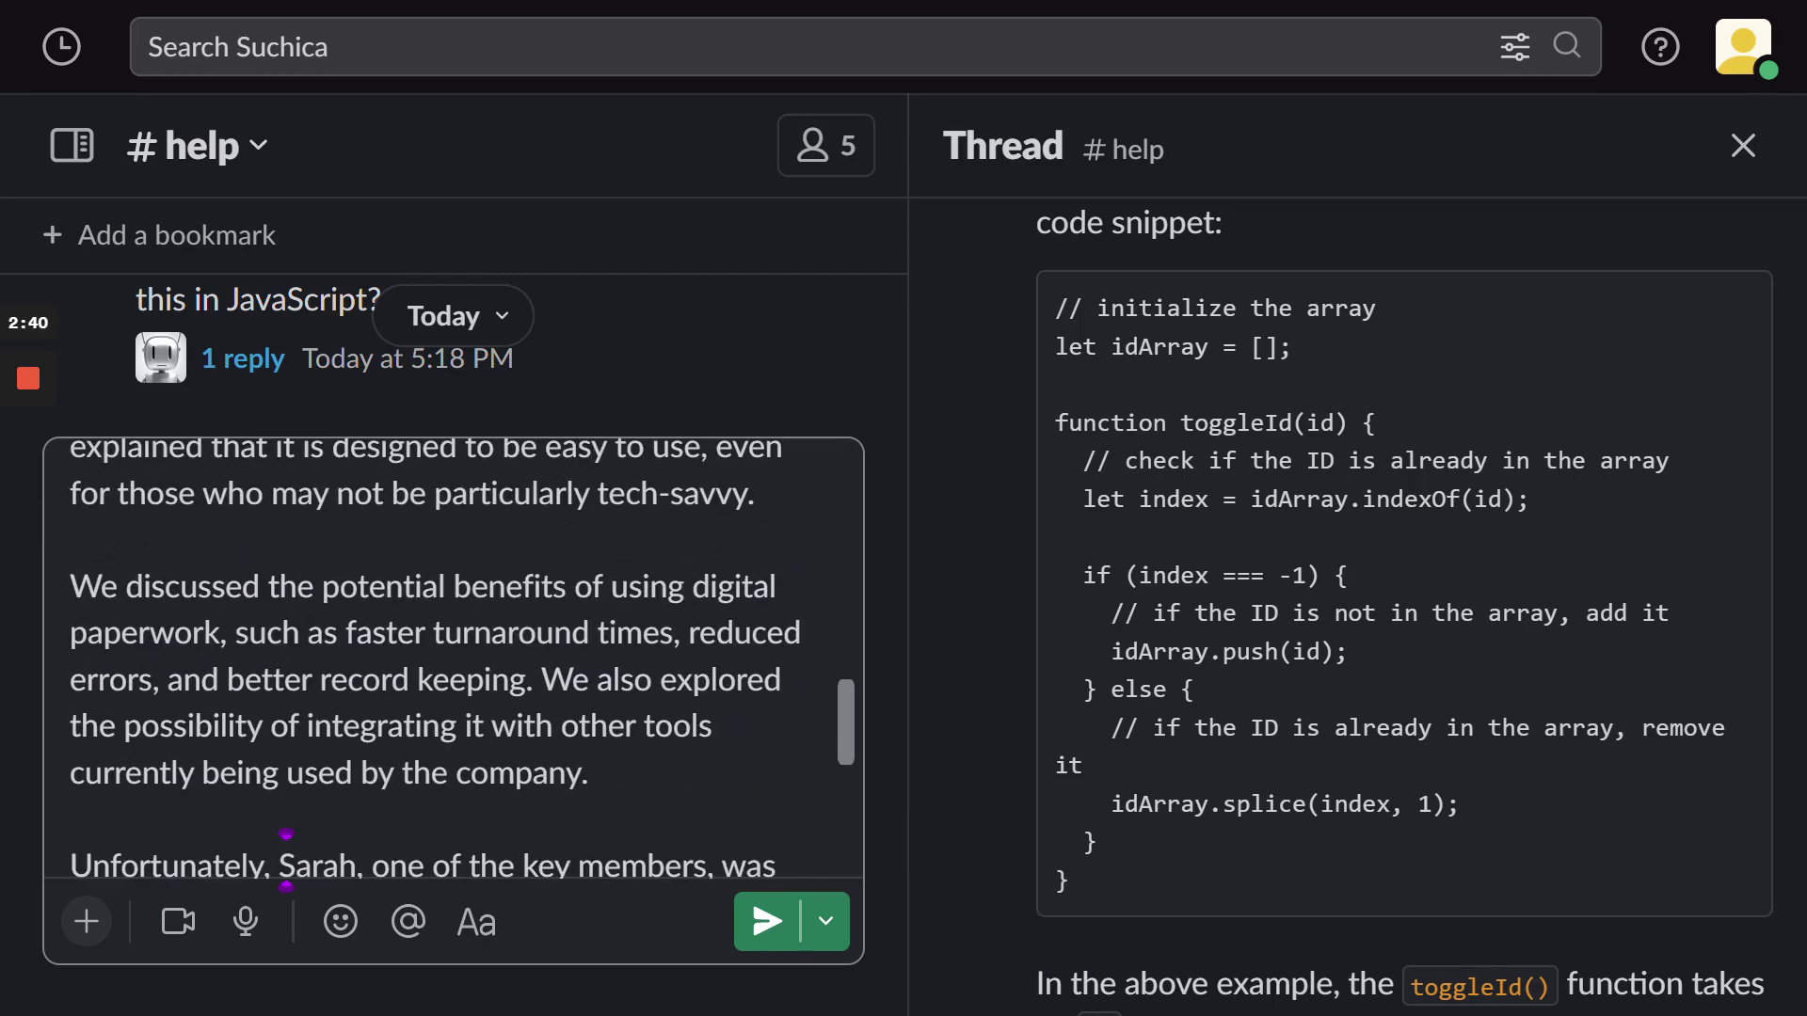
scroll(286, 859, "up", 10)
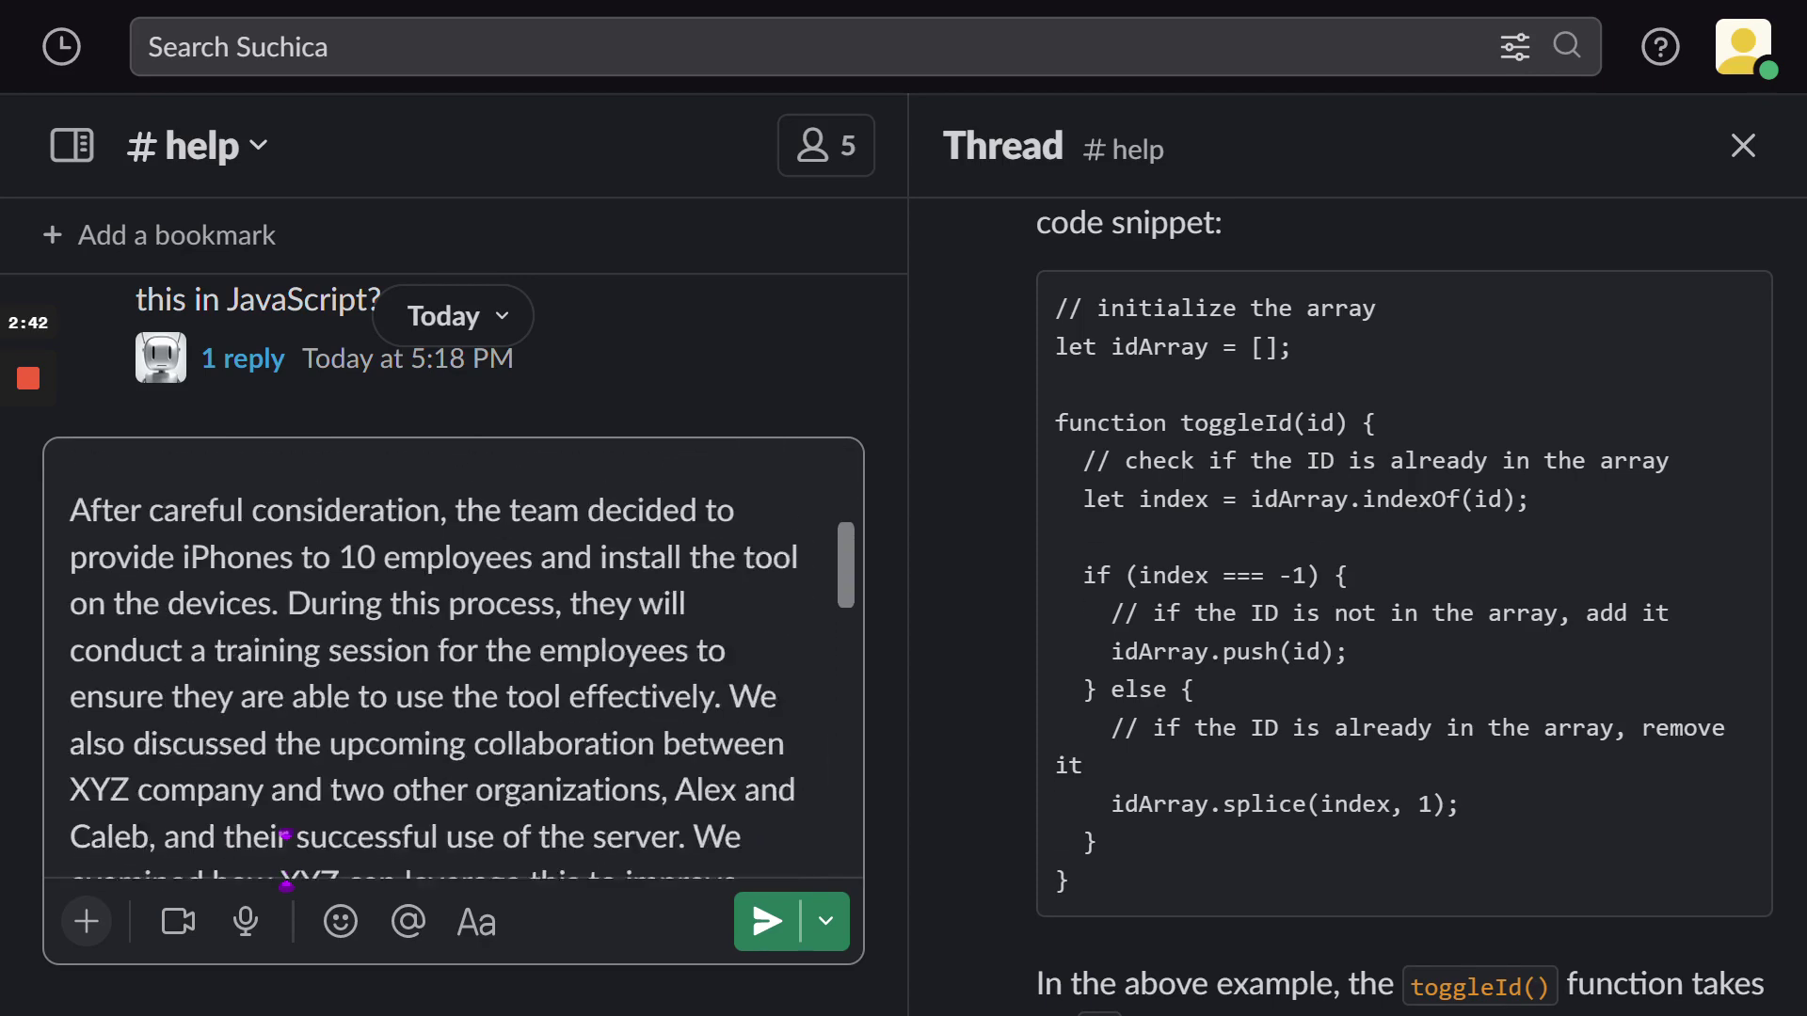
scroll(287, 858, "up", 8)
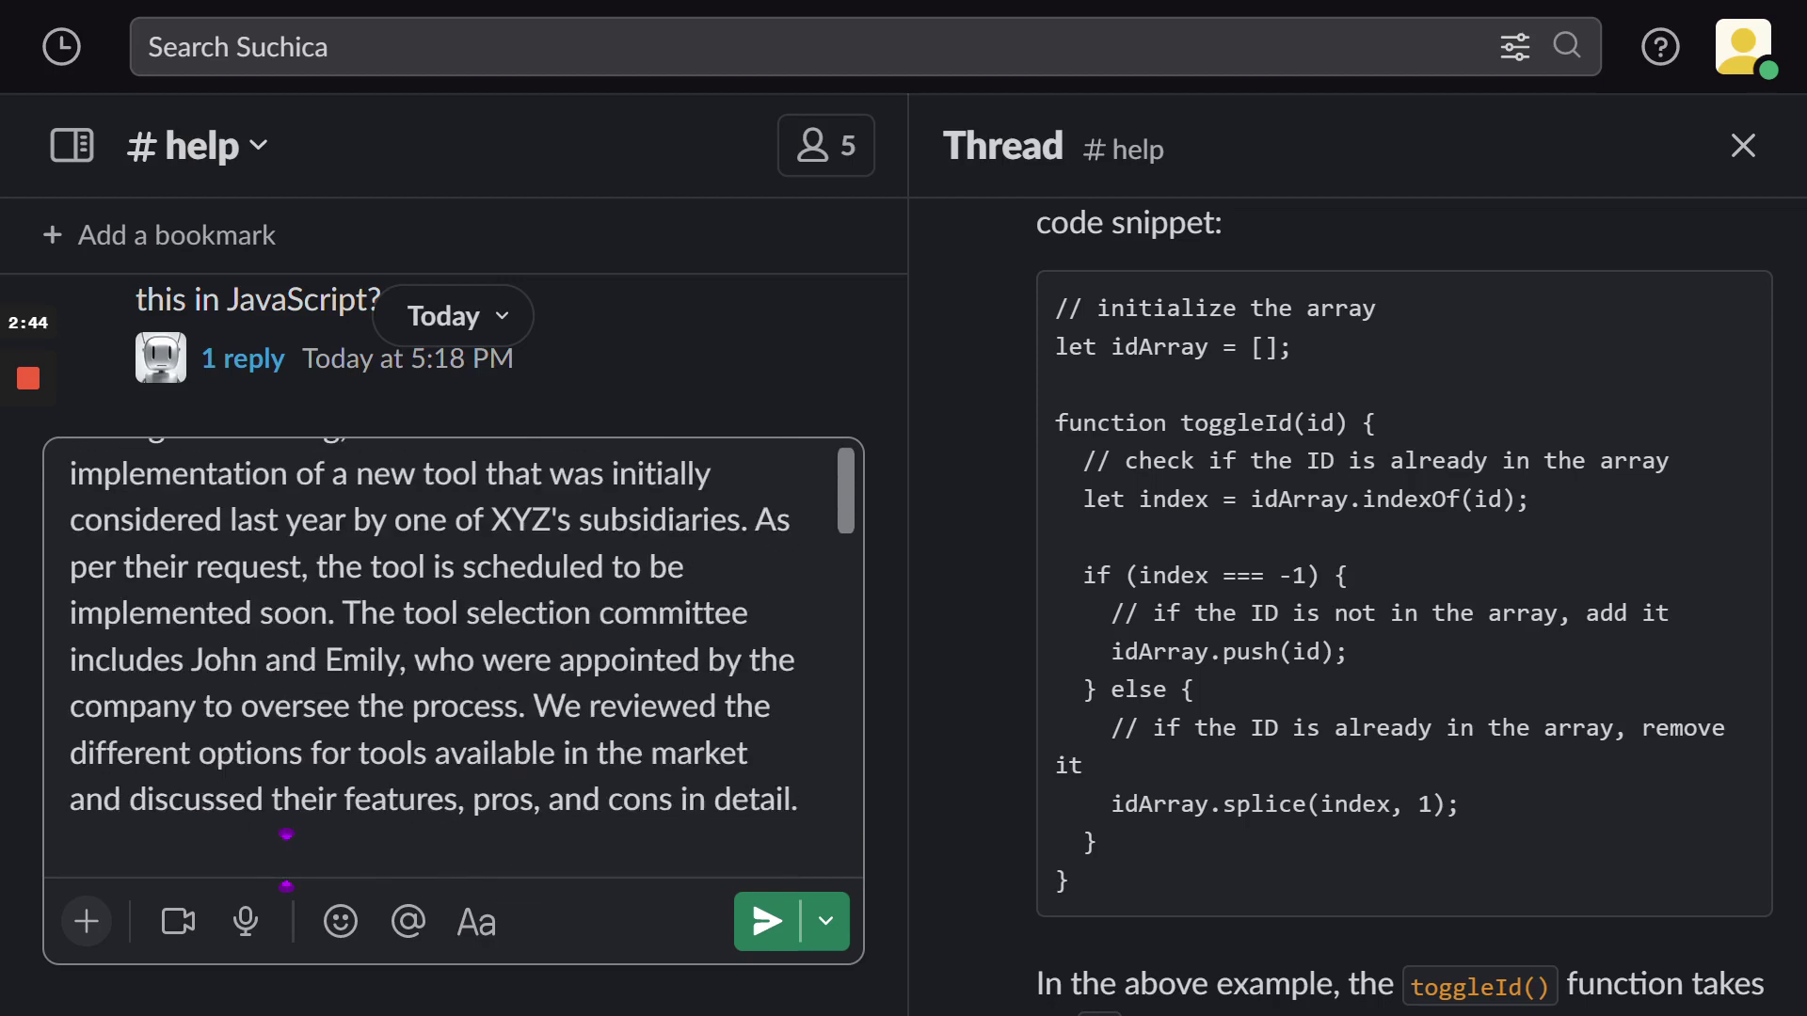
Post the meeting report and ask @Q for a summary with suggested next actions.
key("Return")
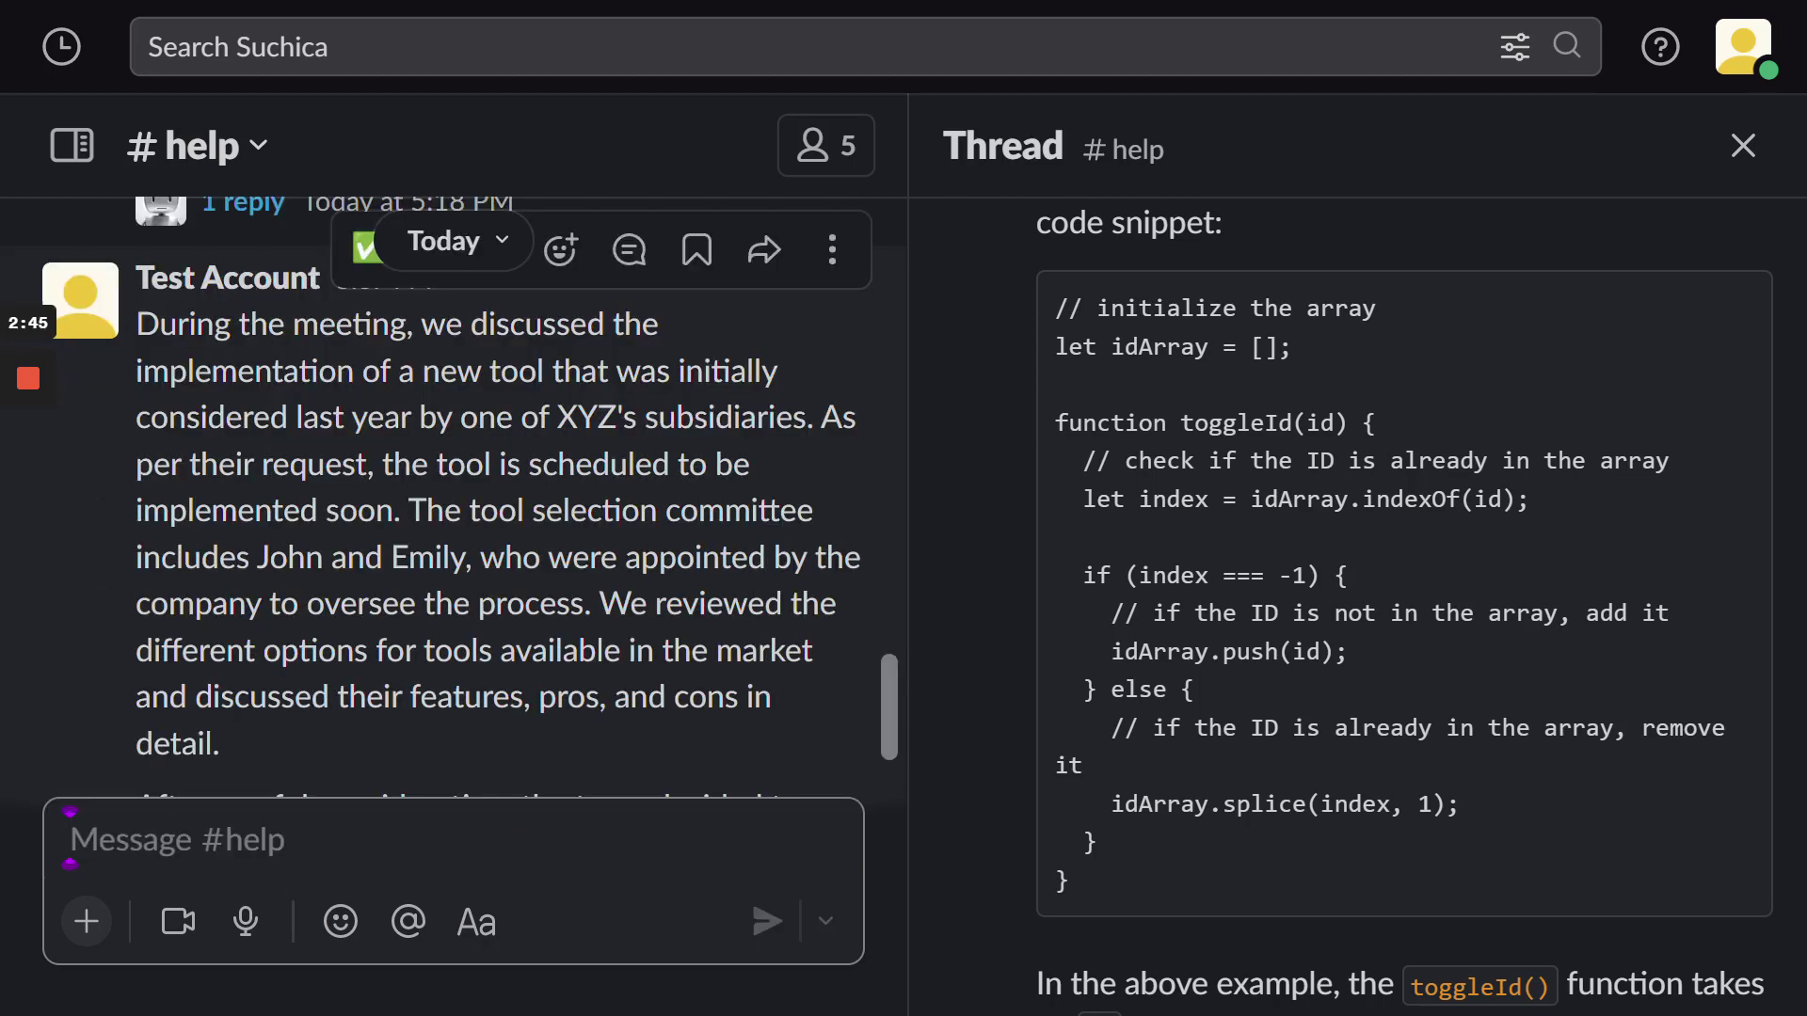
type("@Q Give me a summary for above and suggest next actions.")
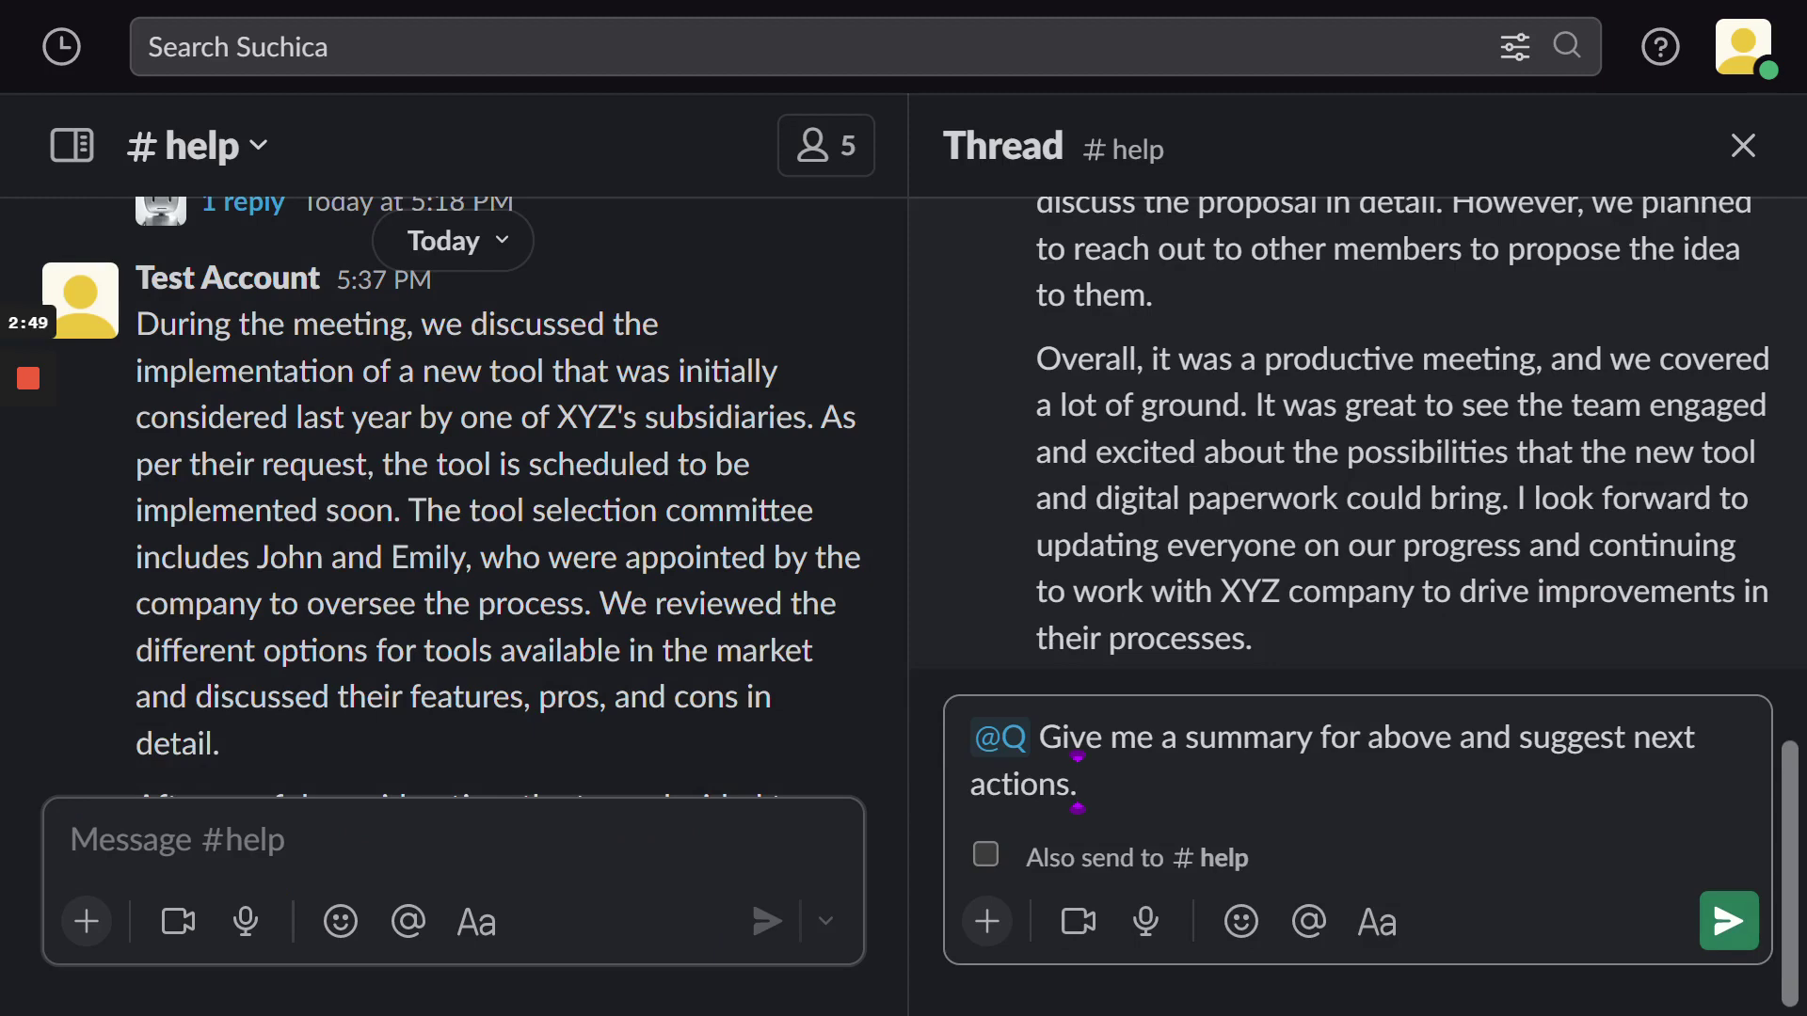
key("Return")
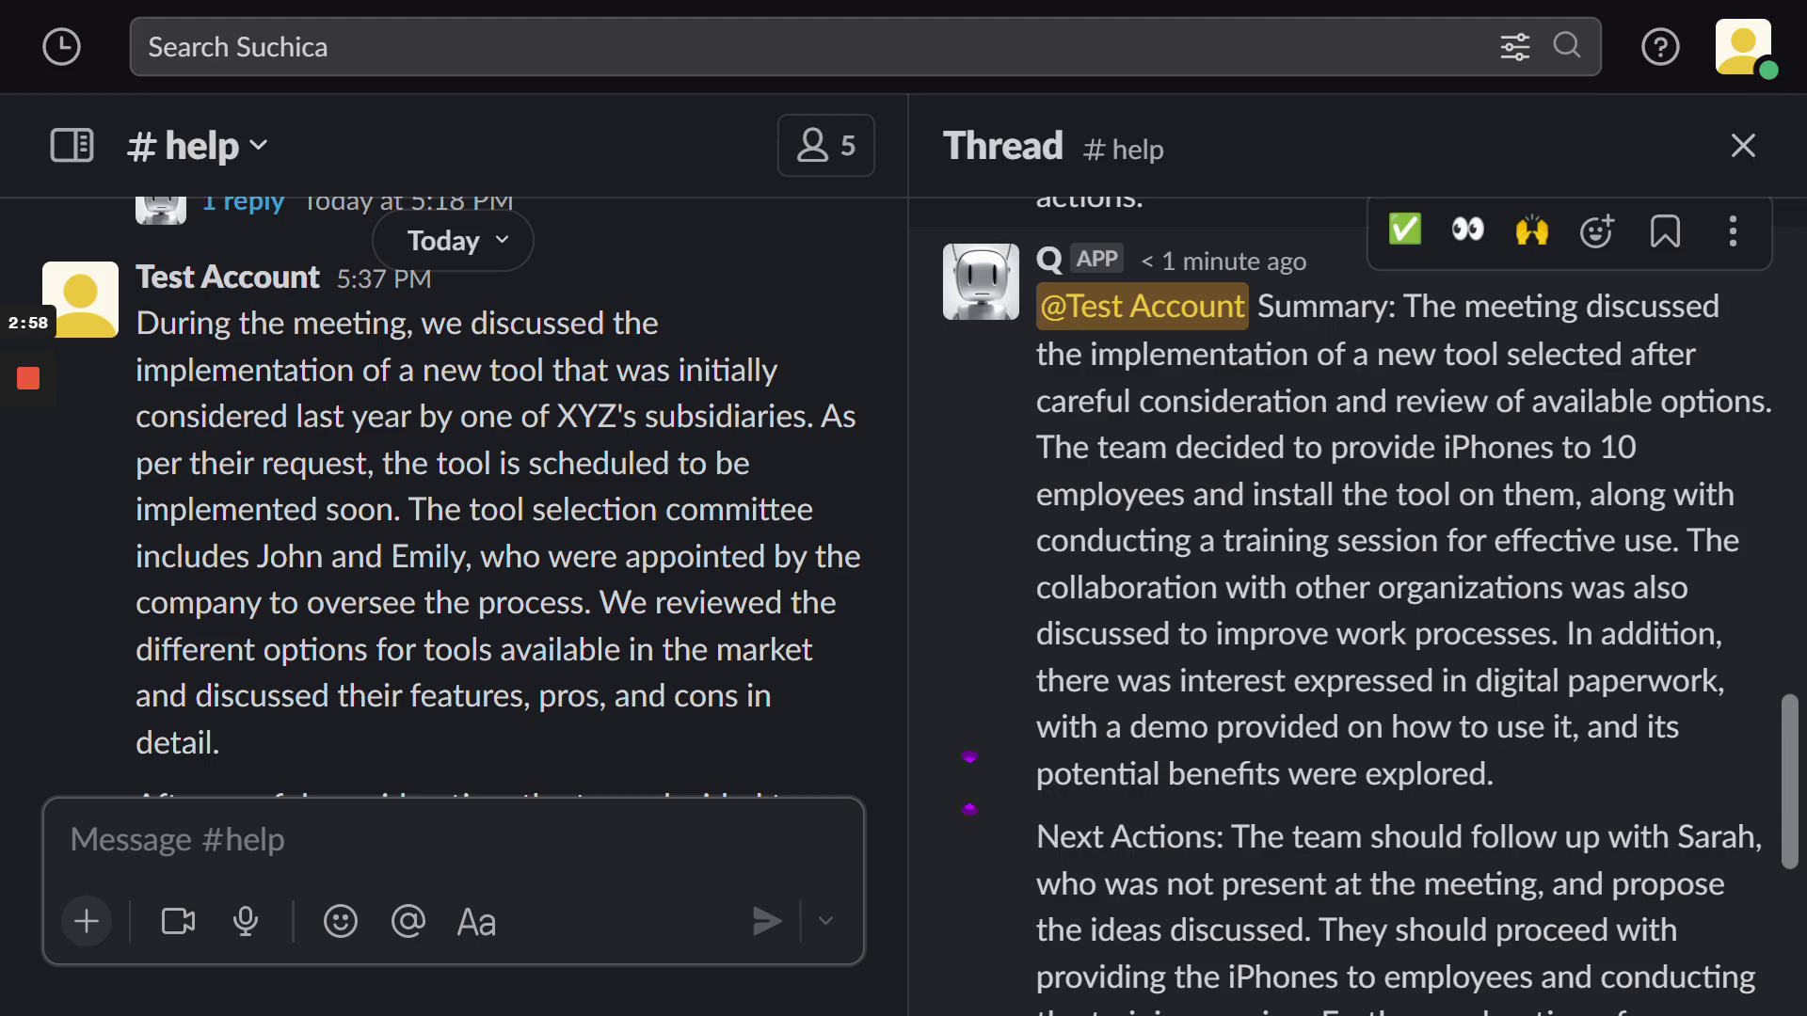
scroll(971, 784, "down", 10)
Ask @Q to make the summary shorter as a bulleted list, then read the reply.
type("@Q make it shorter and use bulleted list.")
key("Return")
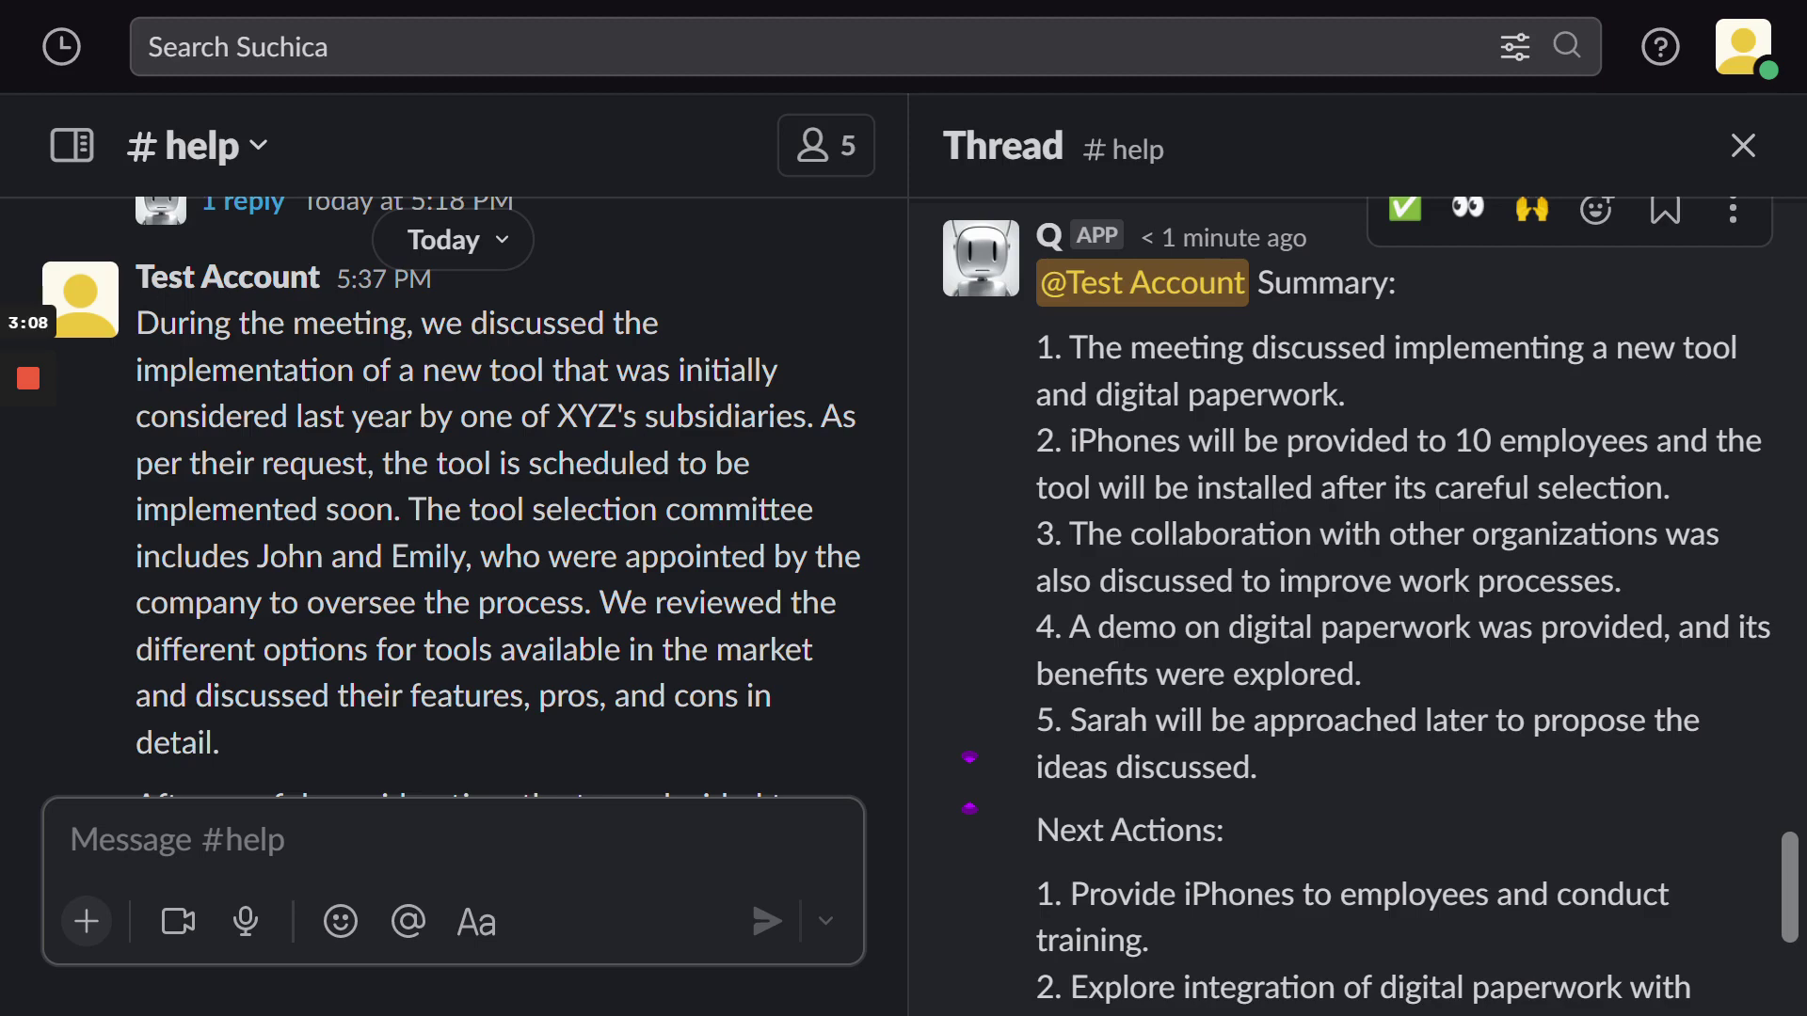
scroll(1355, 565, "down", 5)
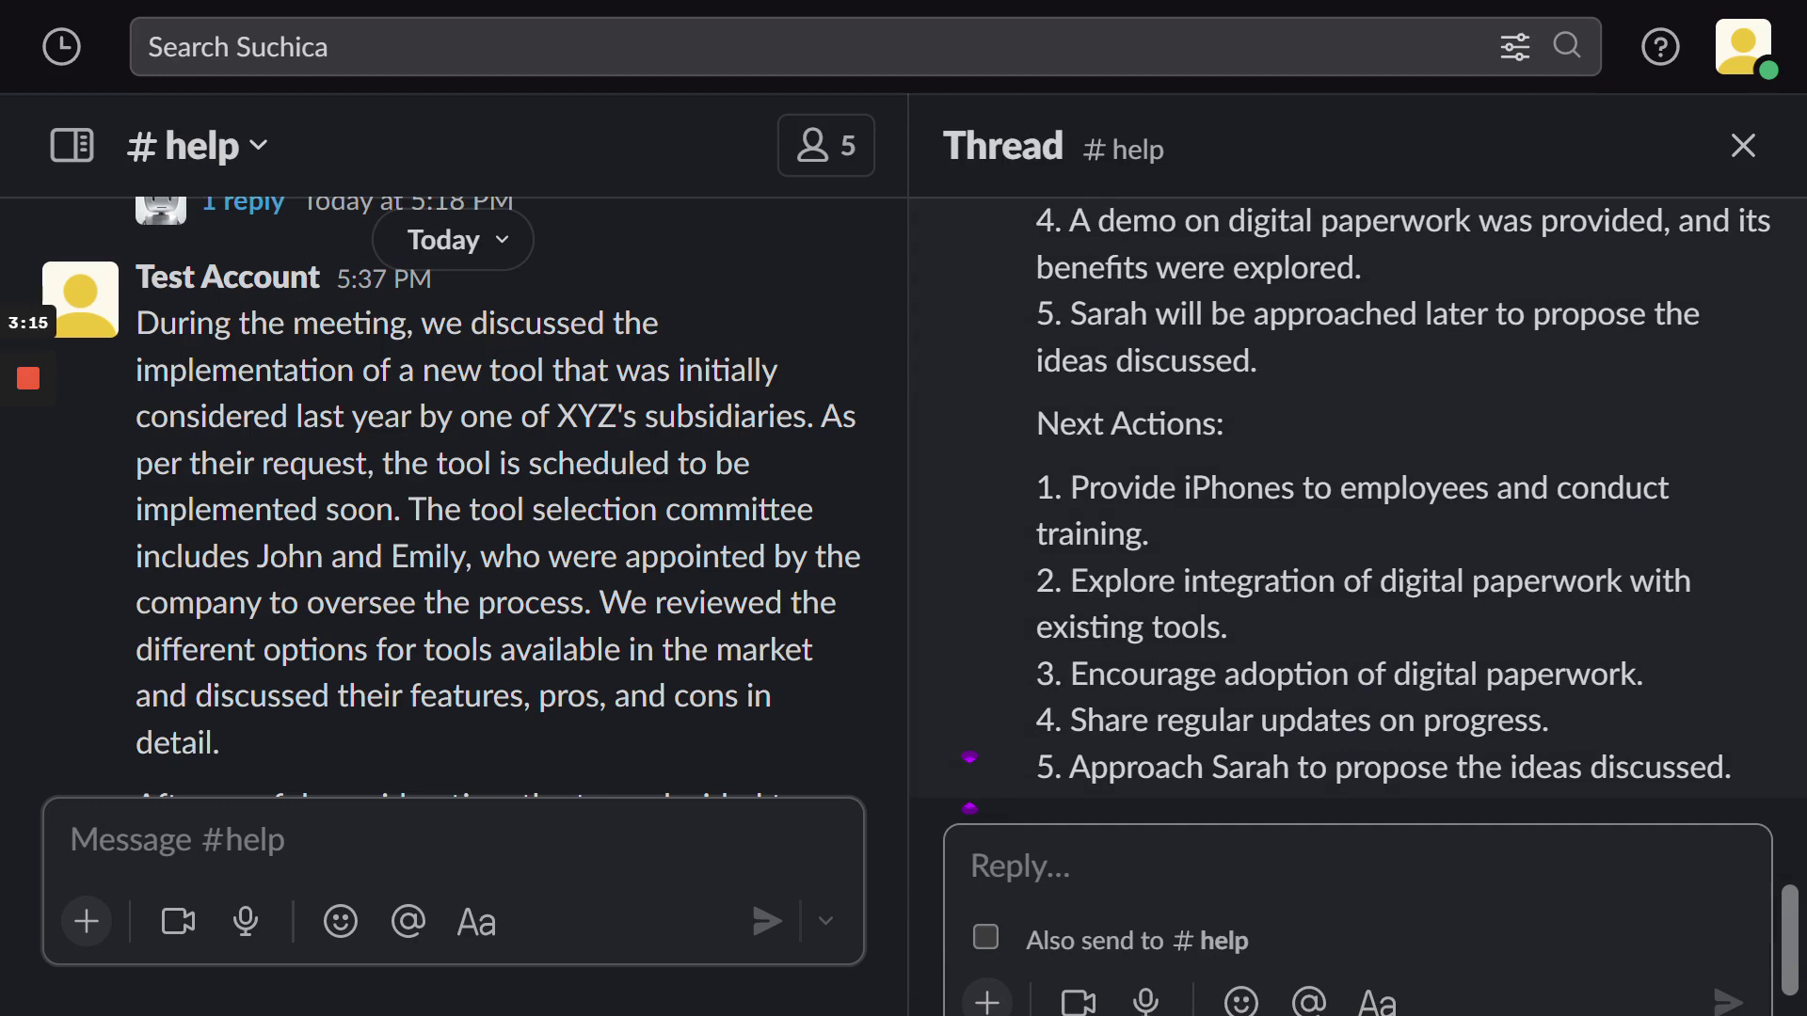
Ask @Q to draft a reminder notice for a client who hasn't paid, then read the templated draft.
left_click(546, 838)
type("@Q A client hasn't paid and we want to send a reminder. Help us draft the notice.")
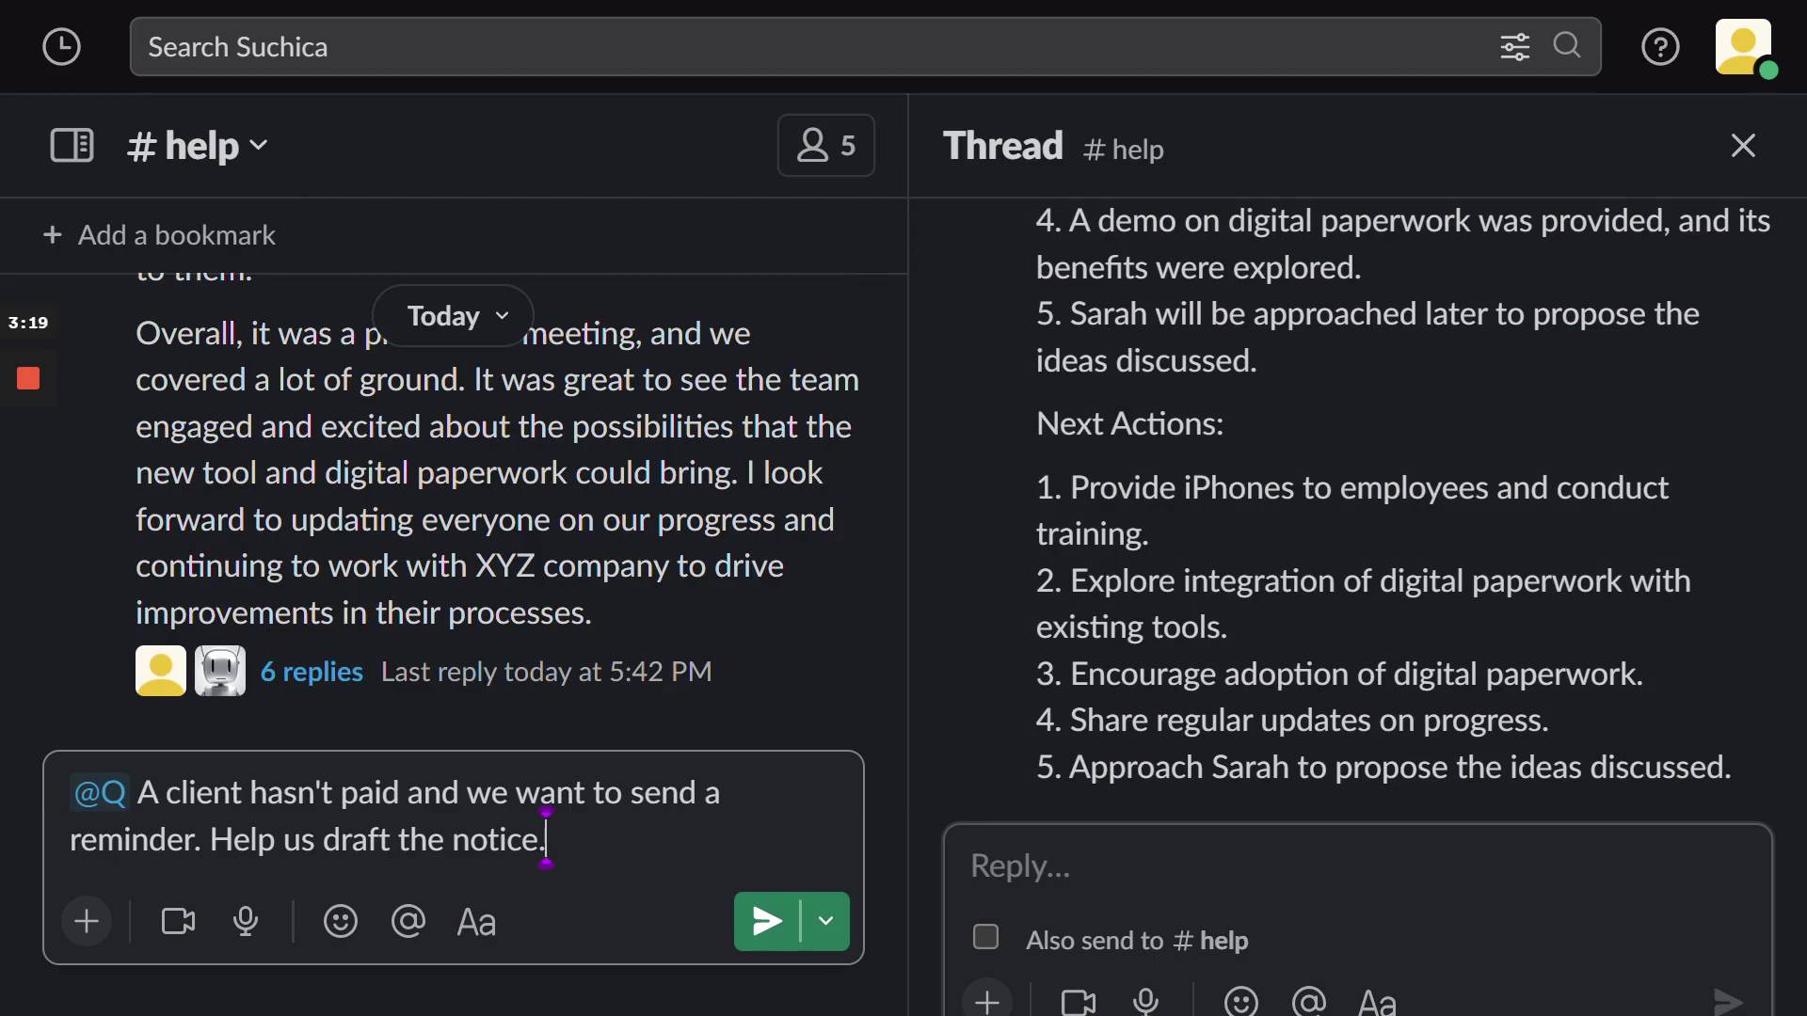
key("Return")
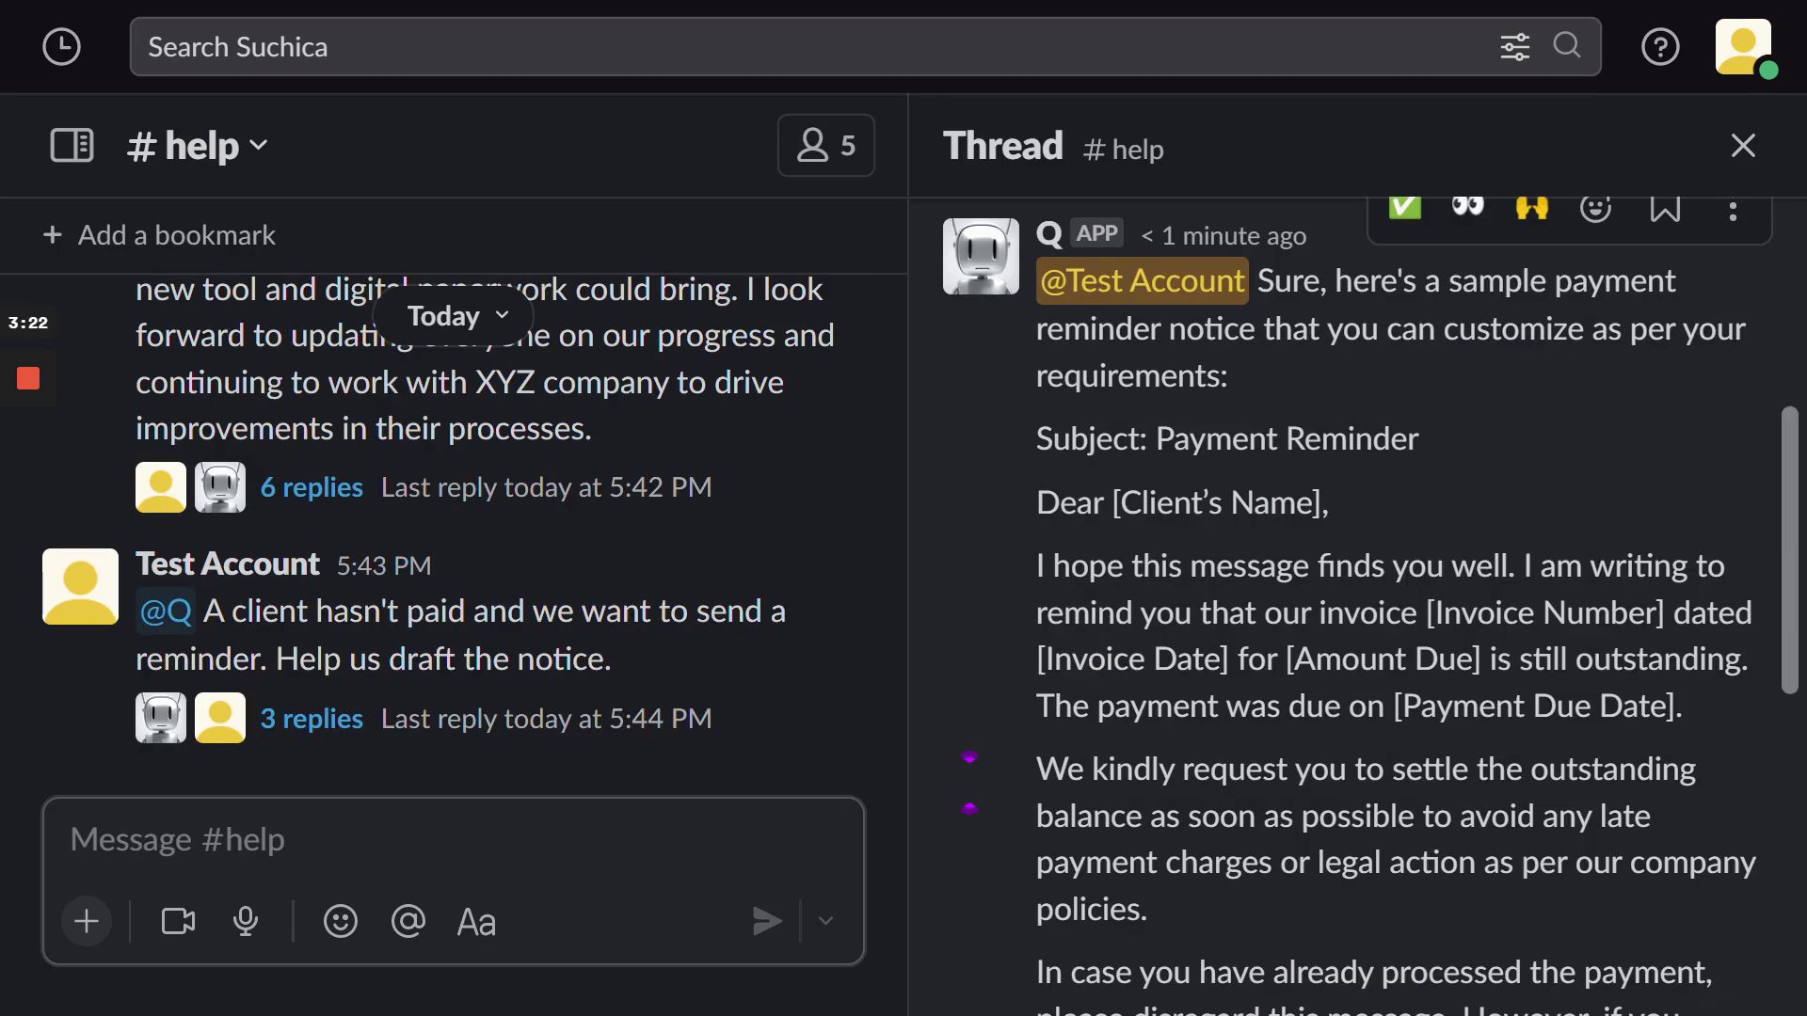
scroll(1356, 603, "down", 3)
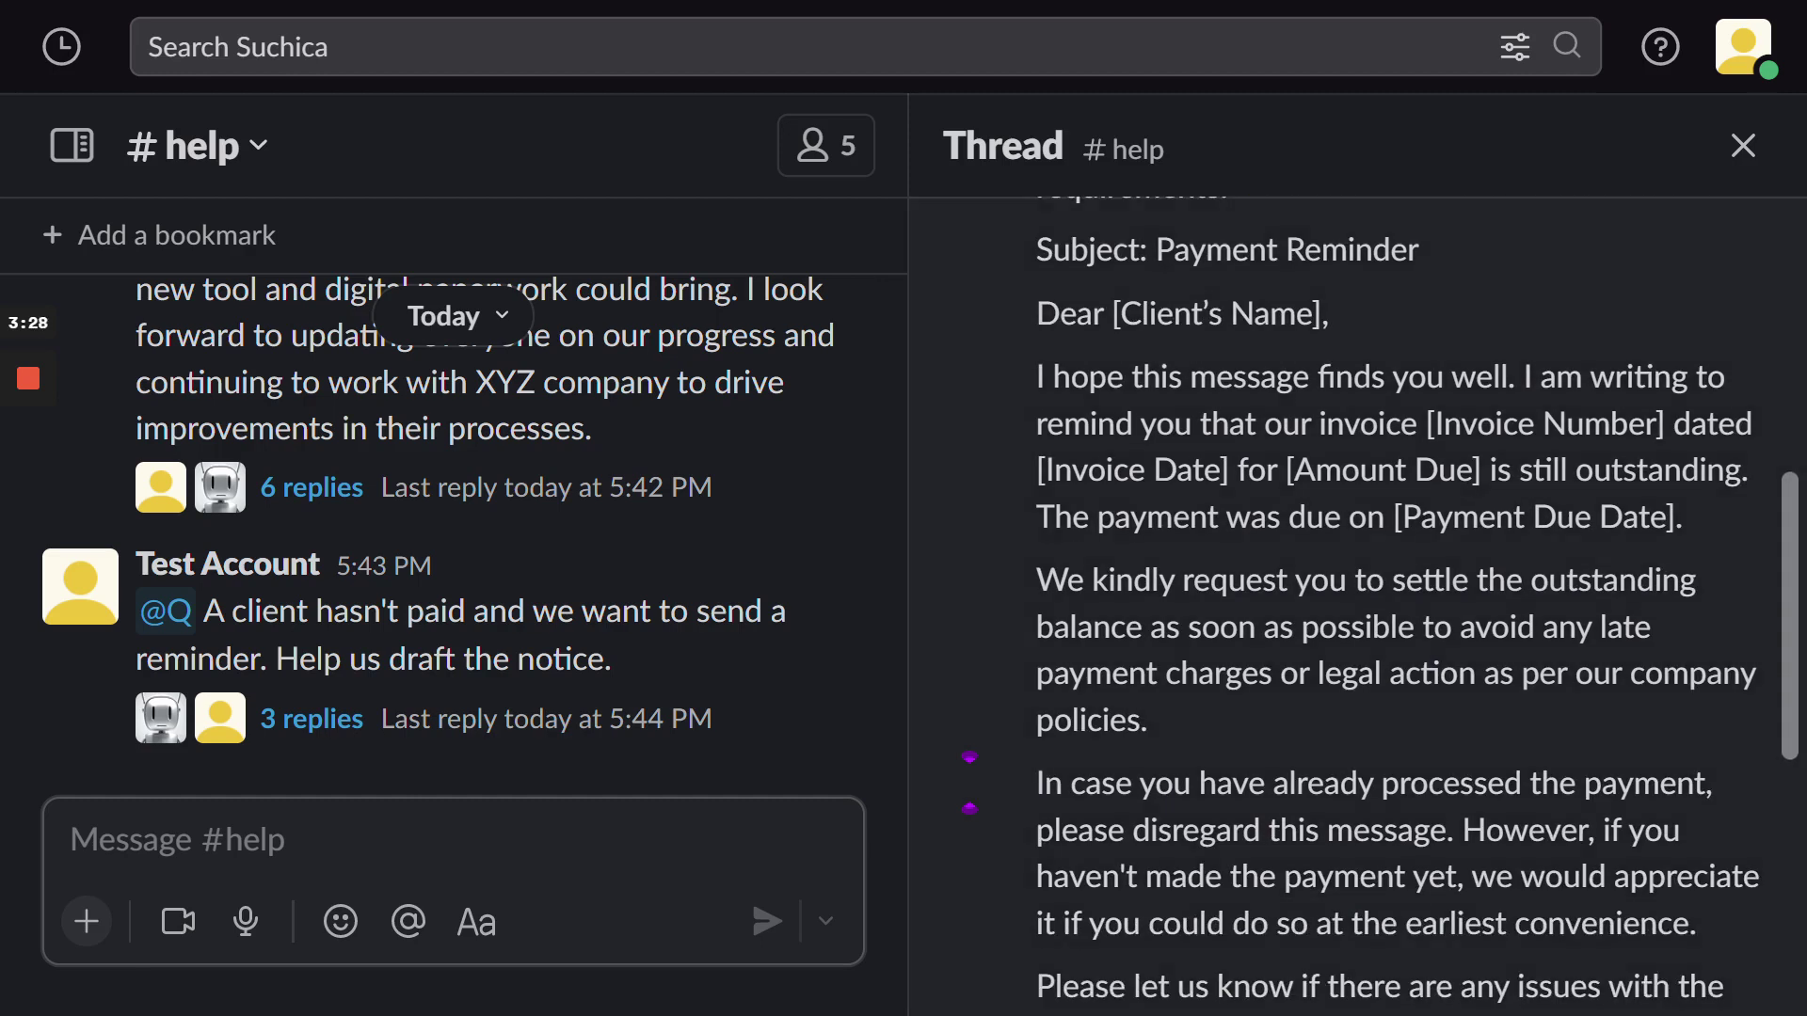
scroll(1356, 603, "down", 5)
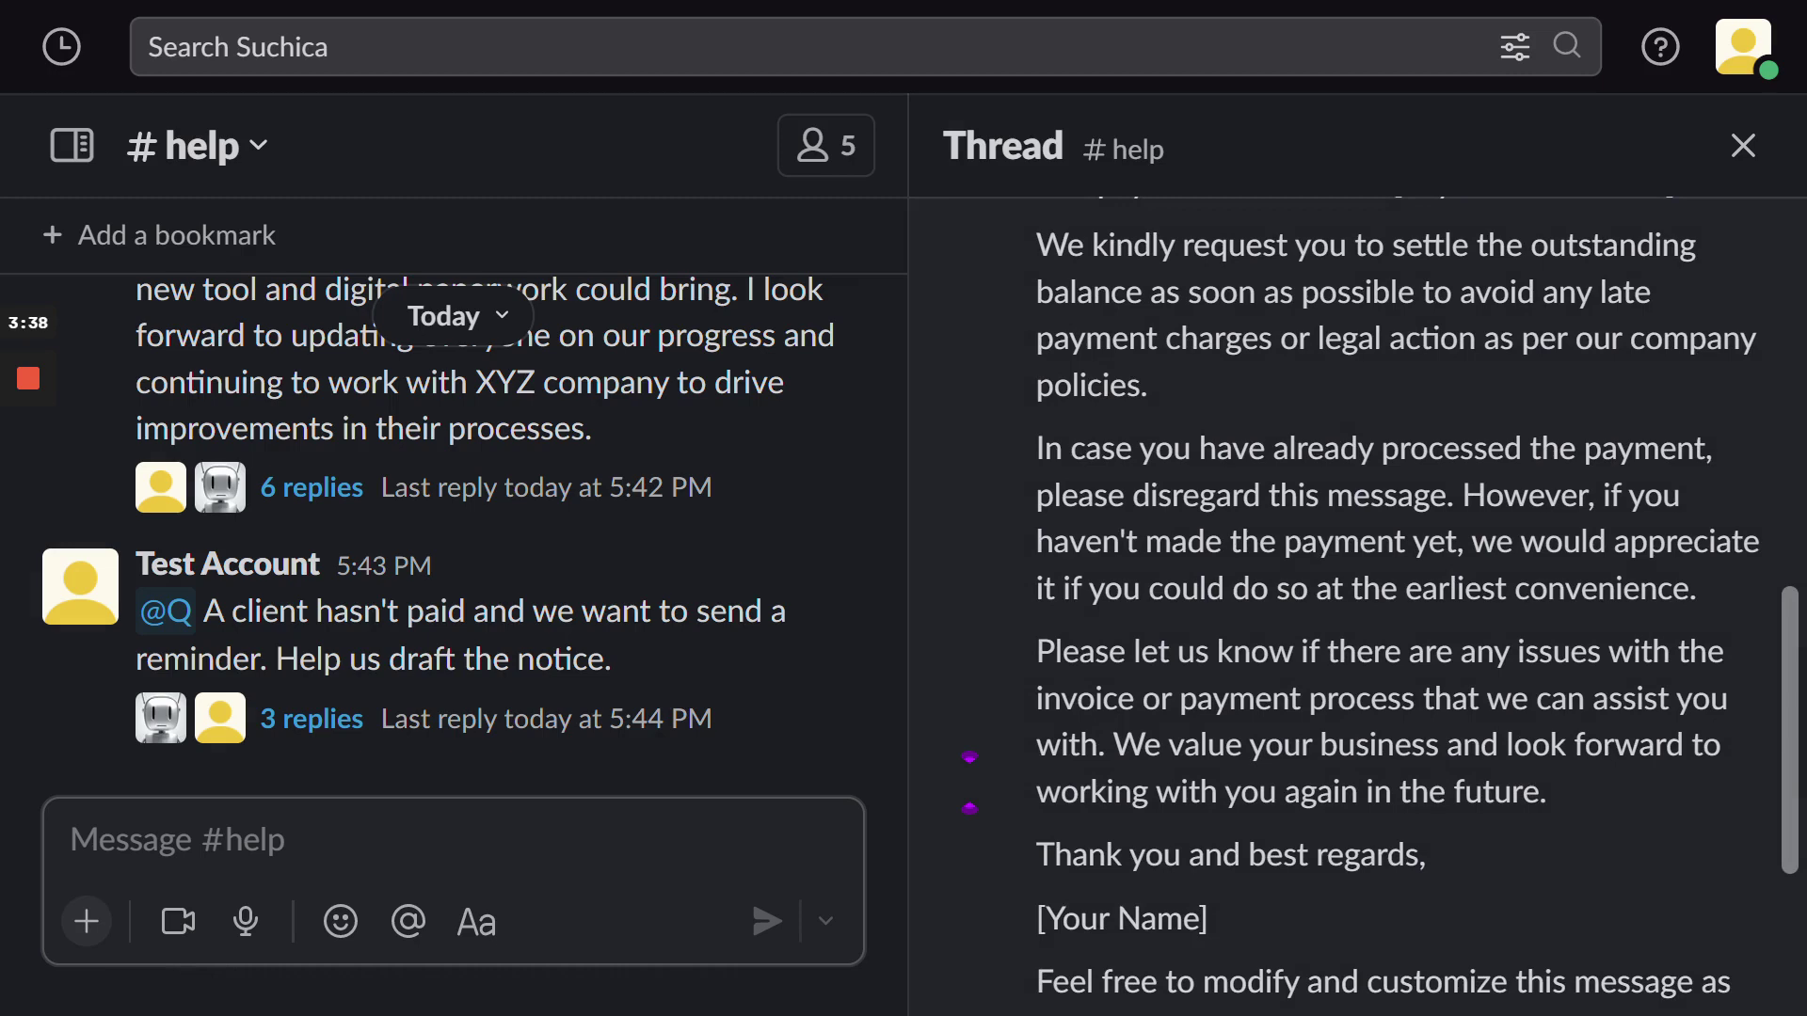
scroll(970, 783, "down", 5)
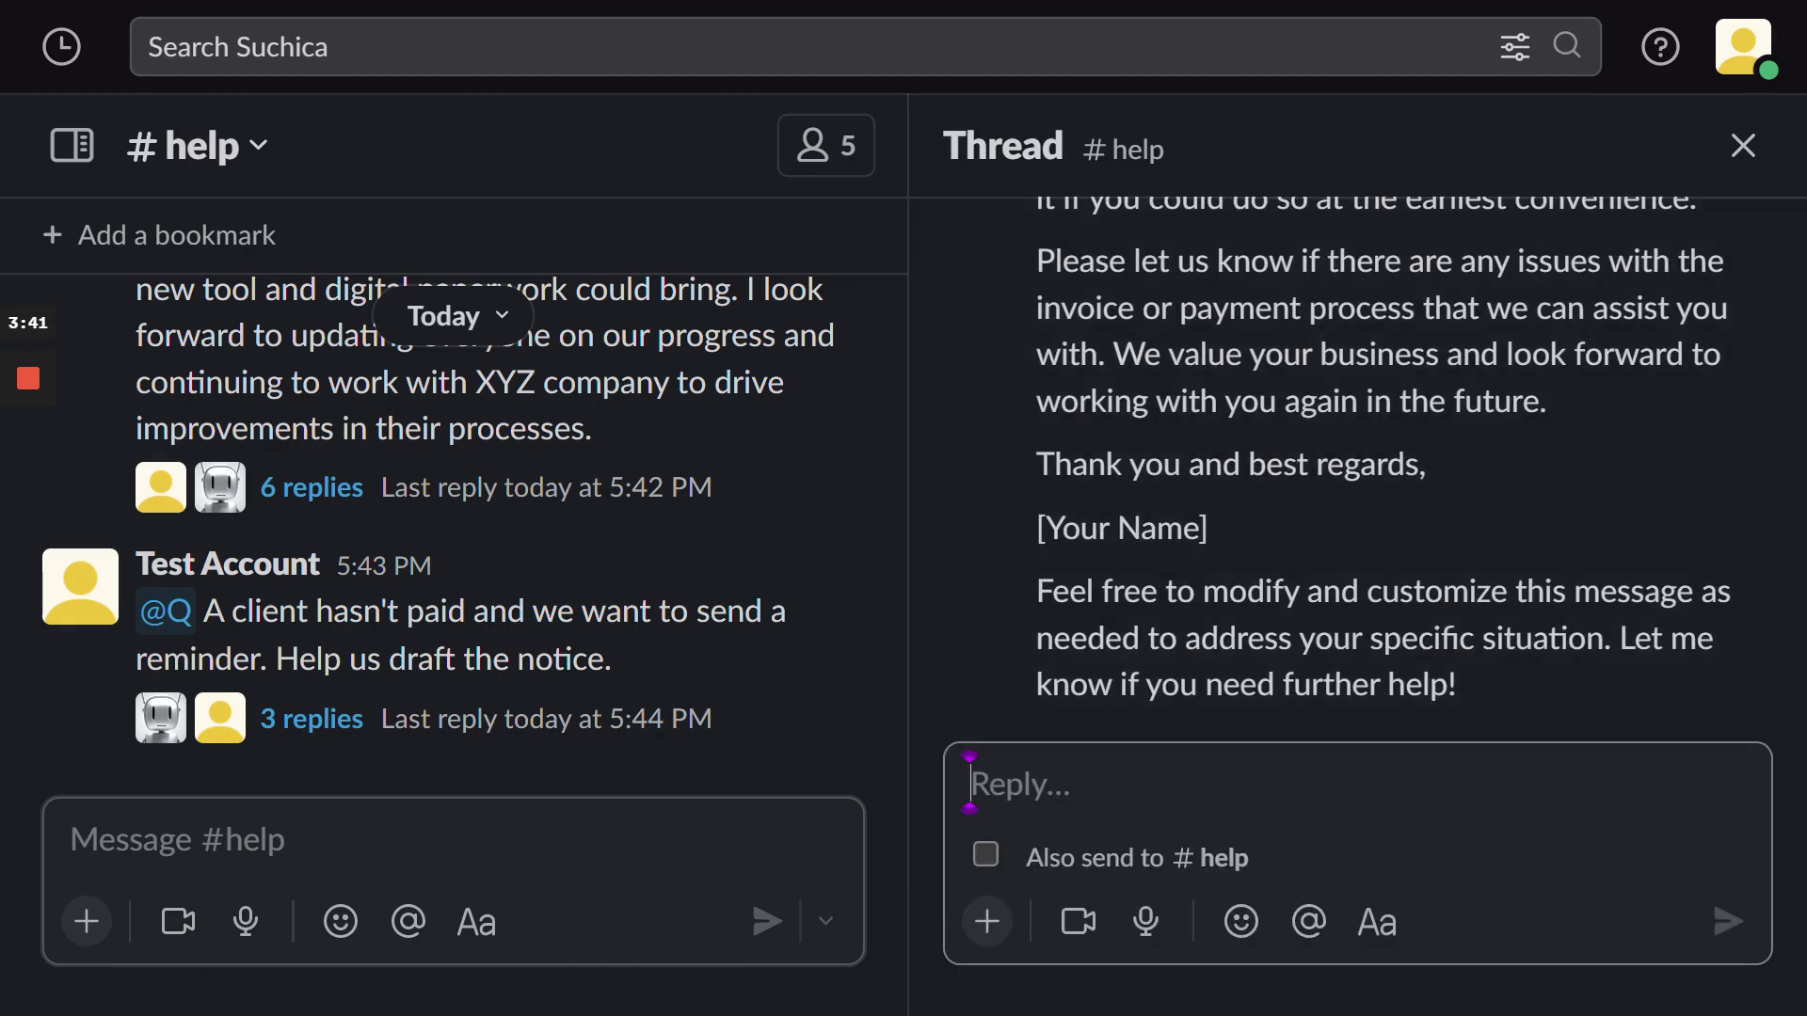
Ask @Q in the thread for a more forceful notice for a customer refusing to pay, then read the revision.
type("@Q This customer does not want to pay no matter how many times we tell him to change his mind and be a little more forceful.")
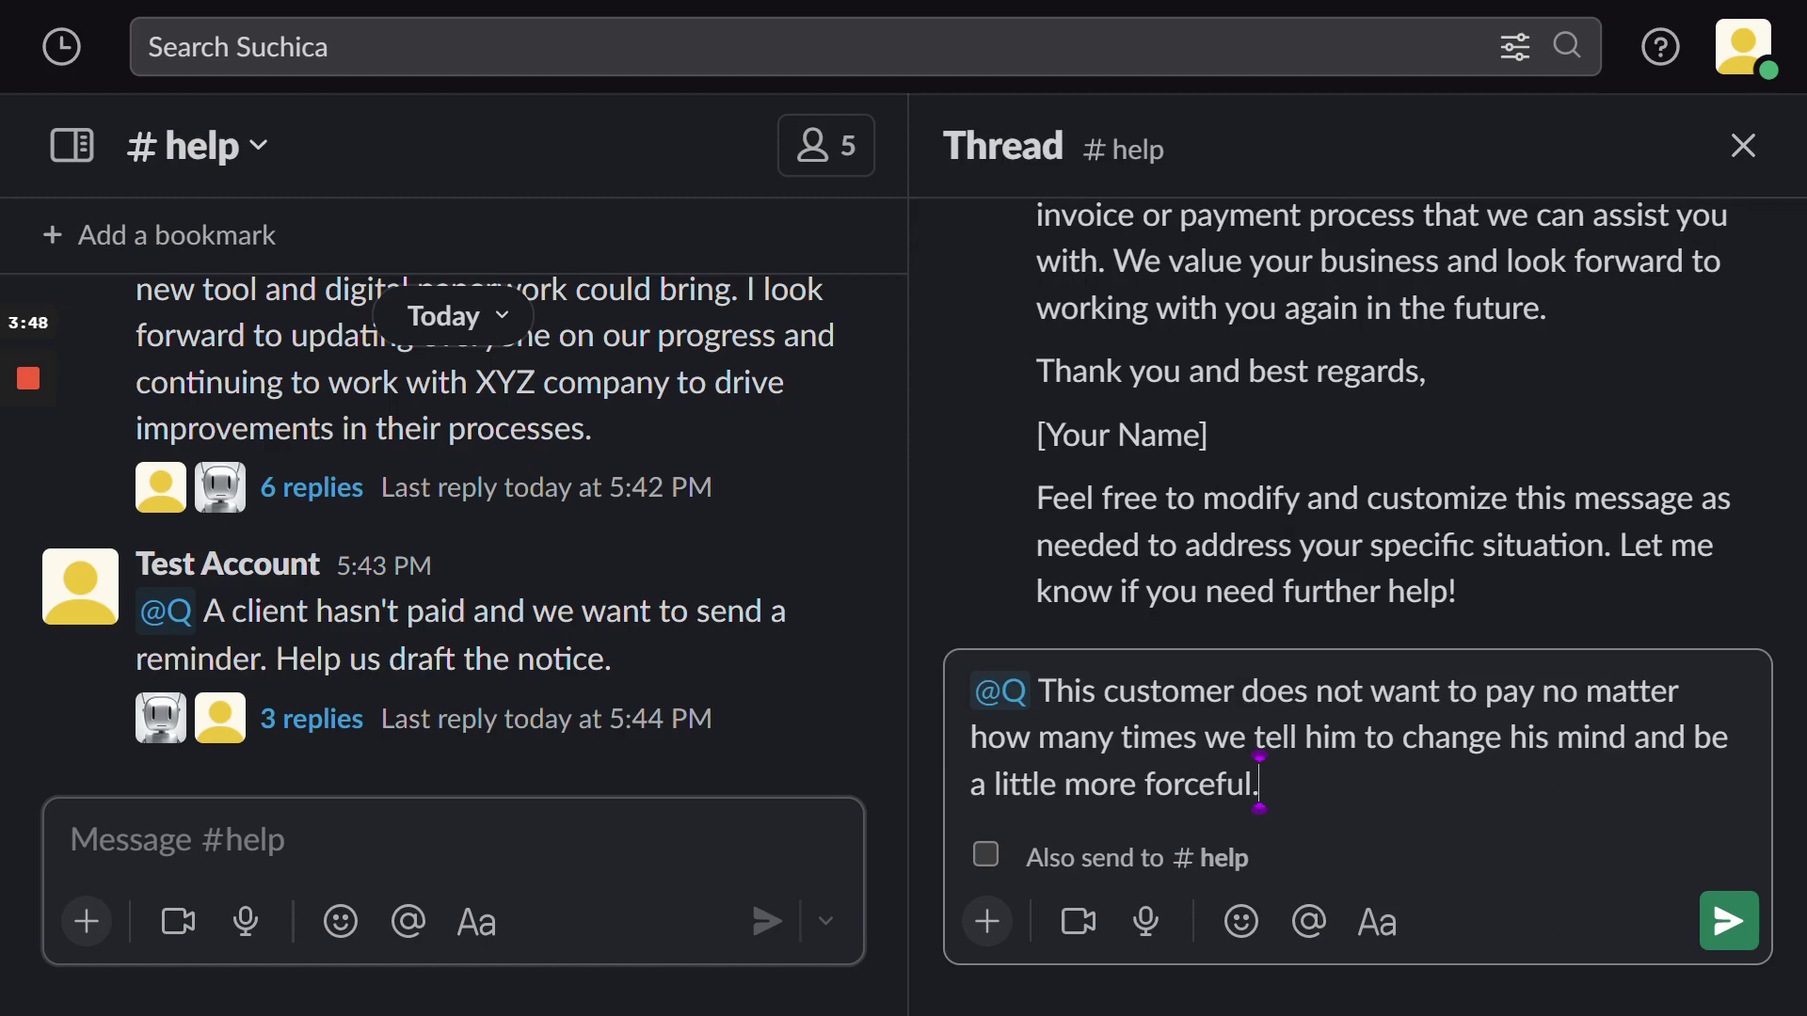
key("Return")
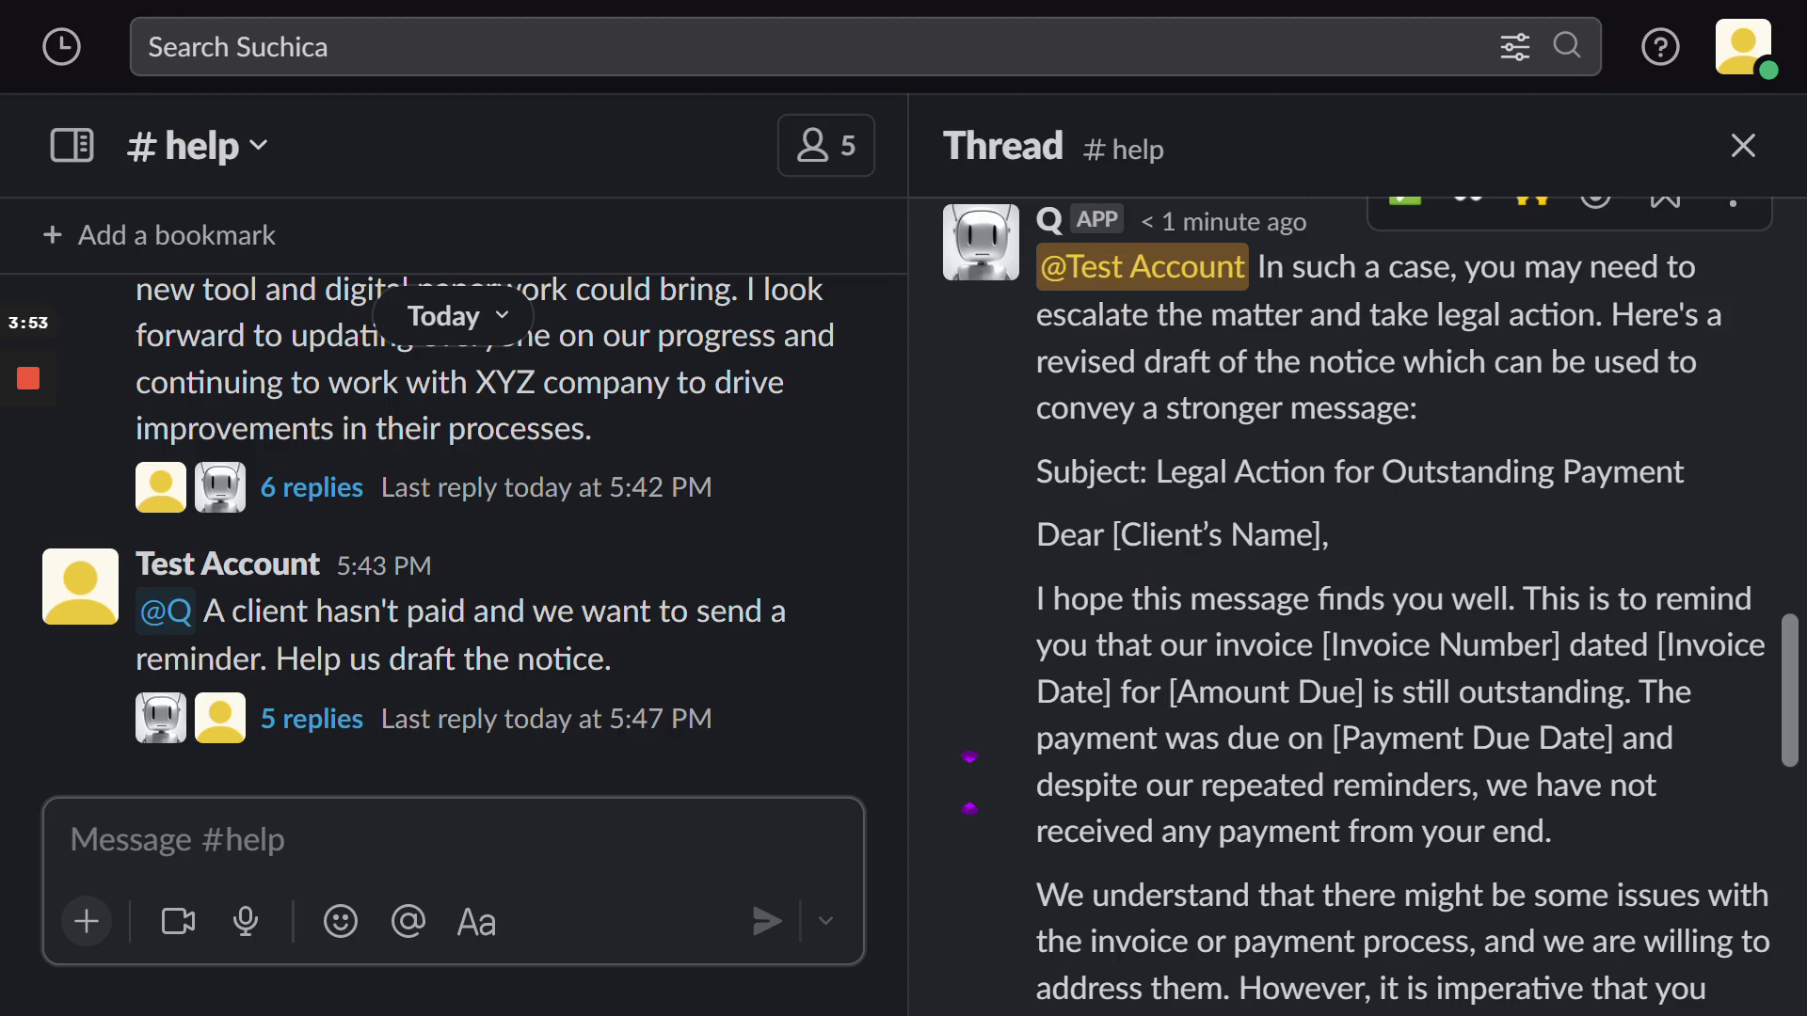
scroll(1365, 602, "down", 5)
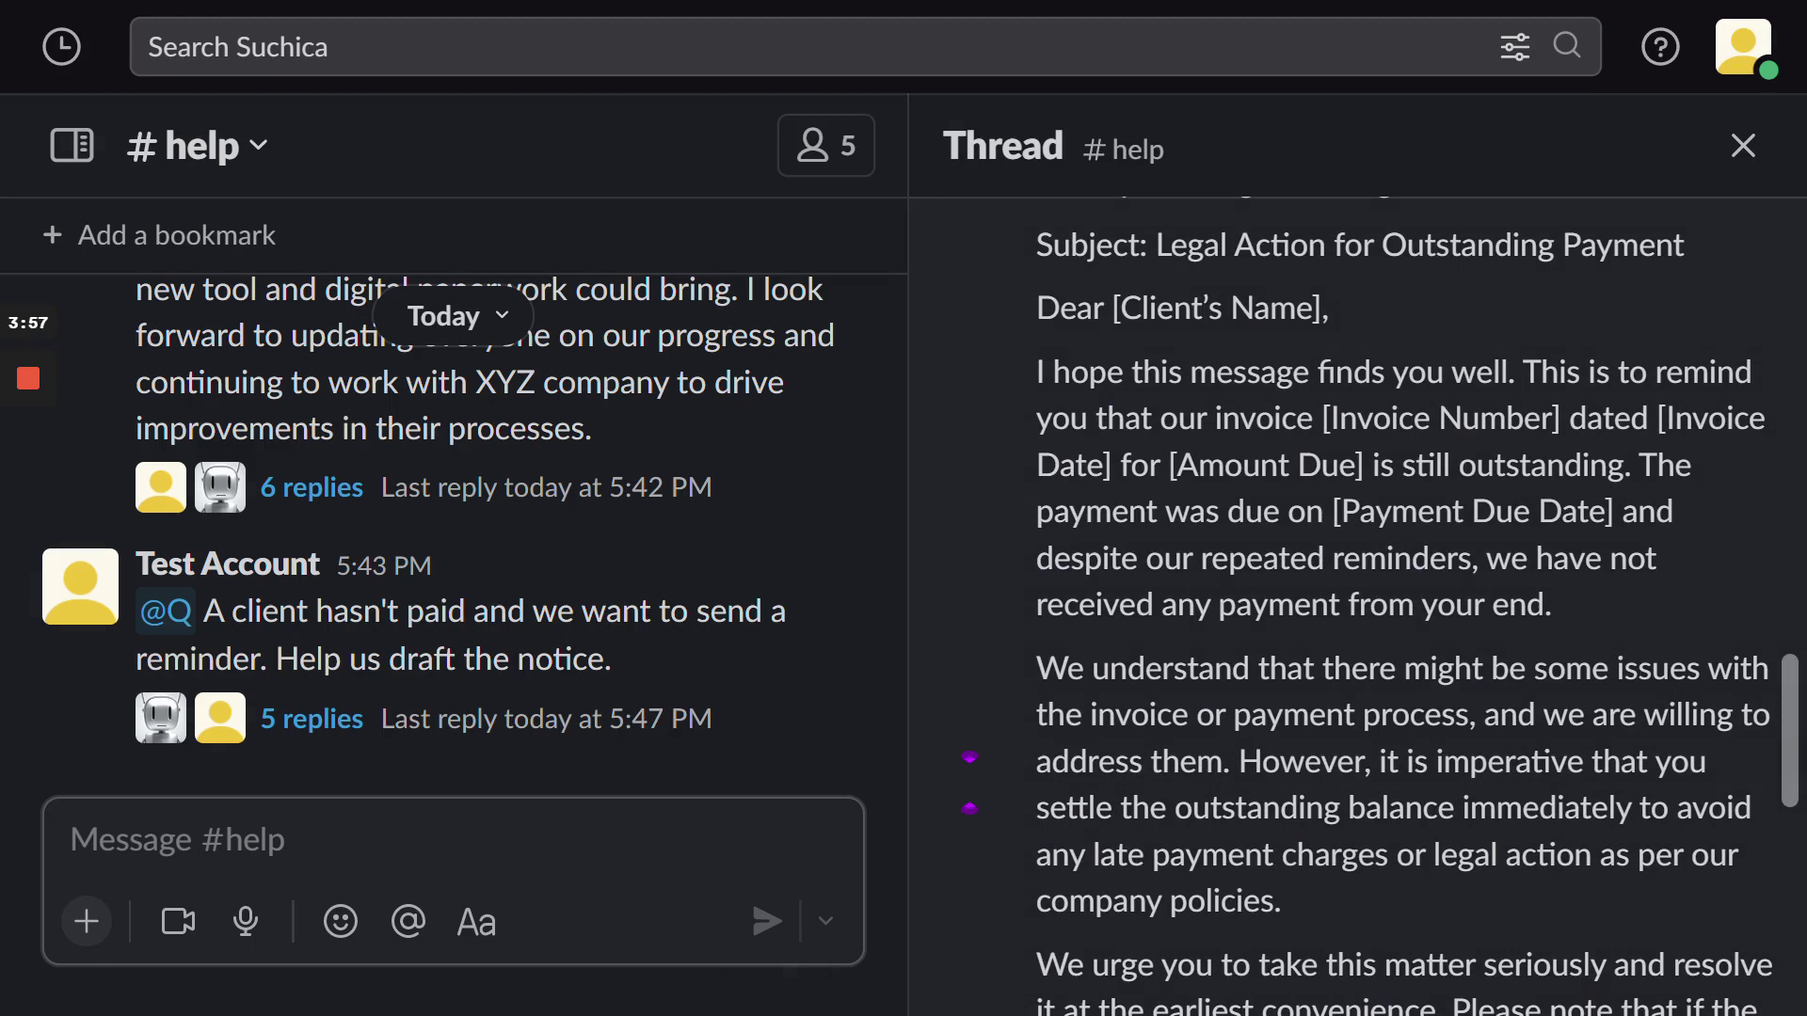
scroll(1411, 602, "down", 2)
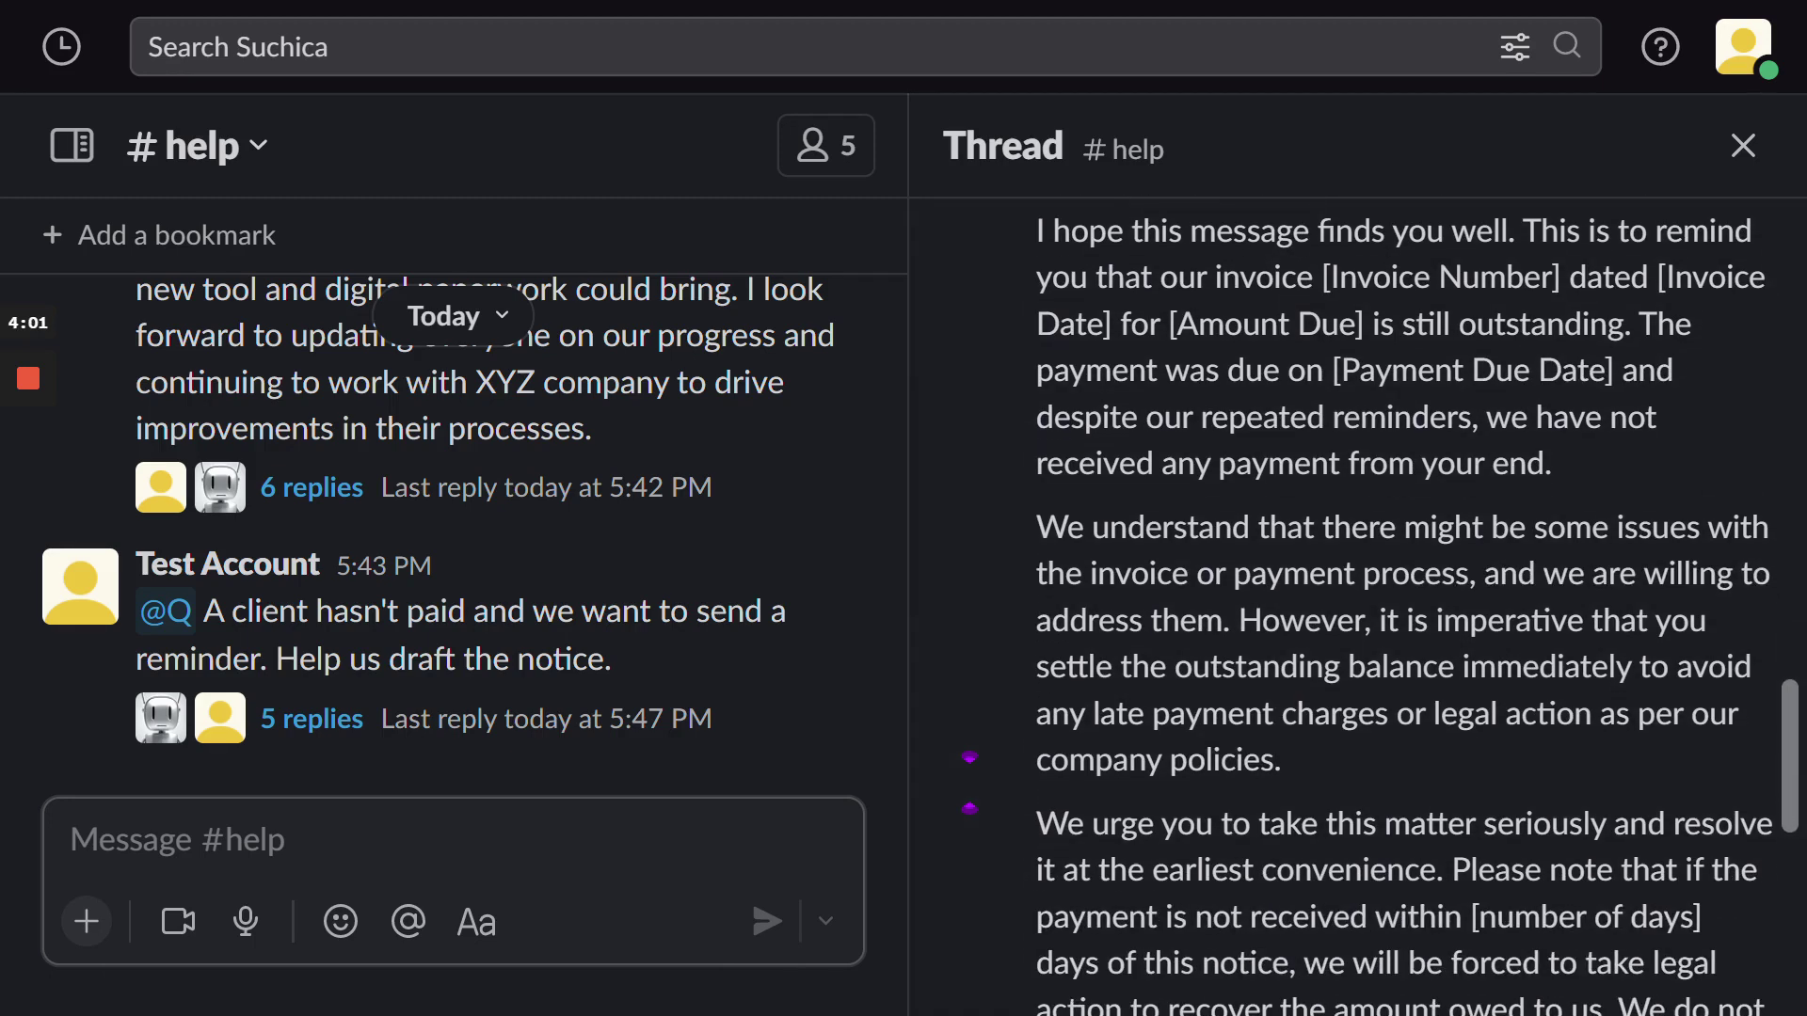
scroll(1412, 603, "down", 1)
scroll(1411, 604, "down", 3)
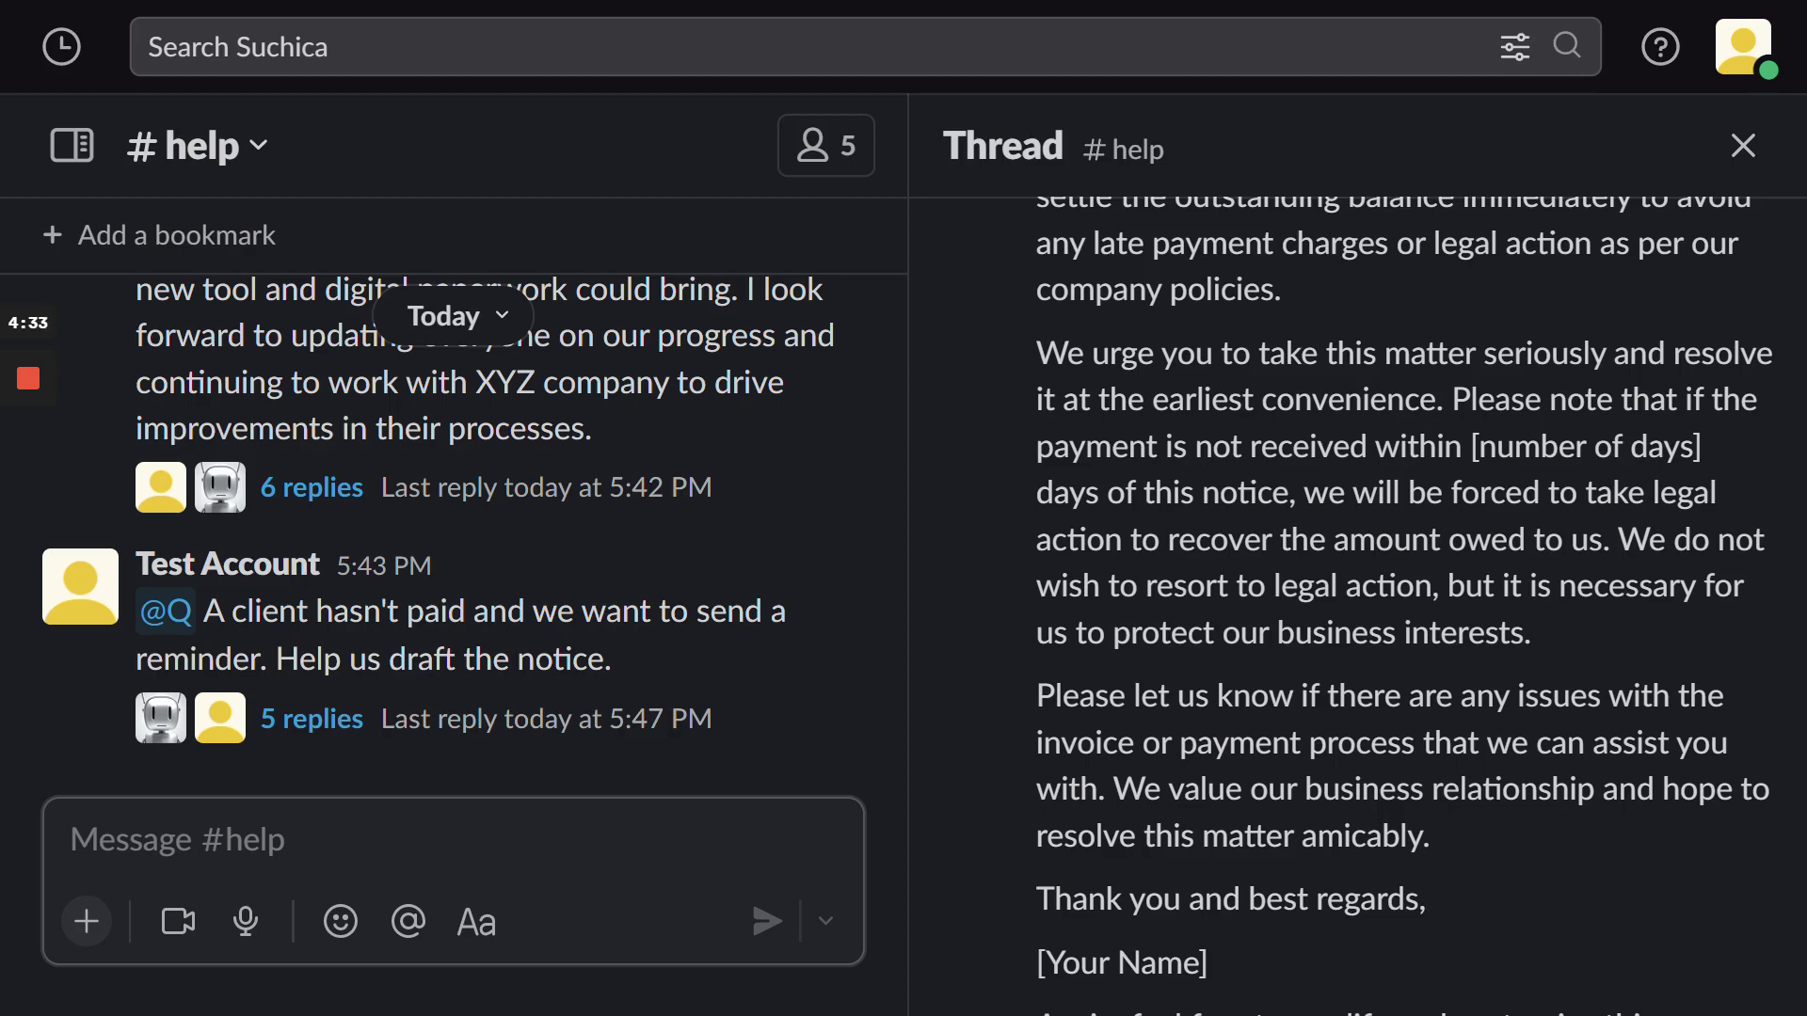
mouse_move(28, 377)
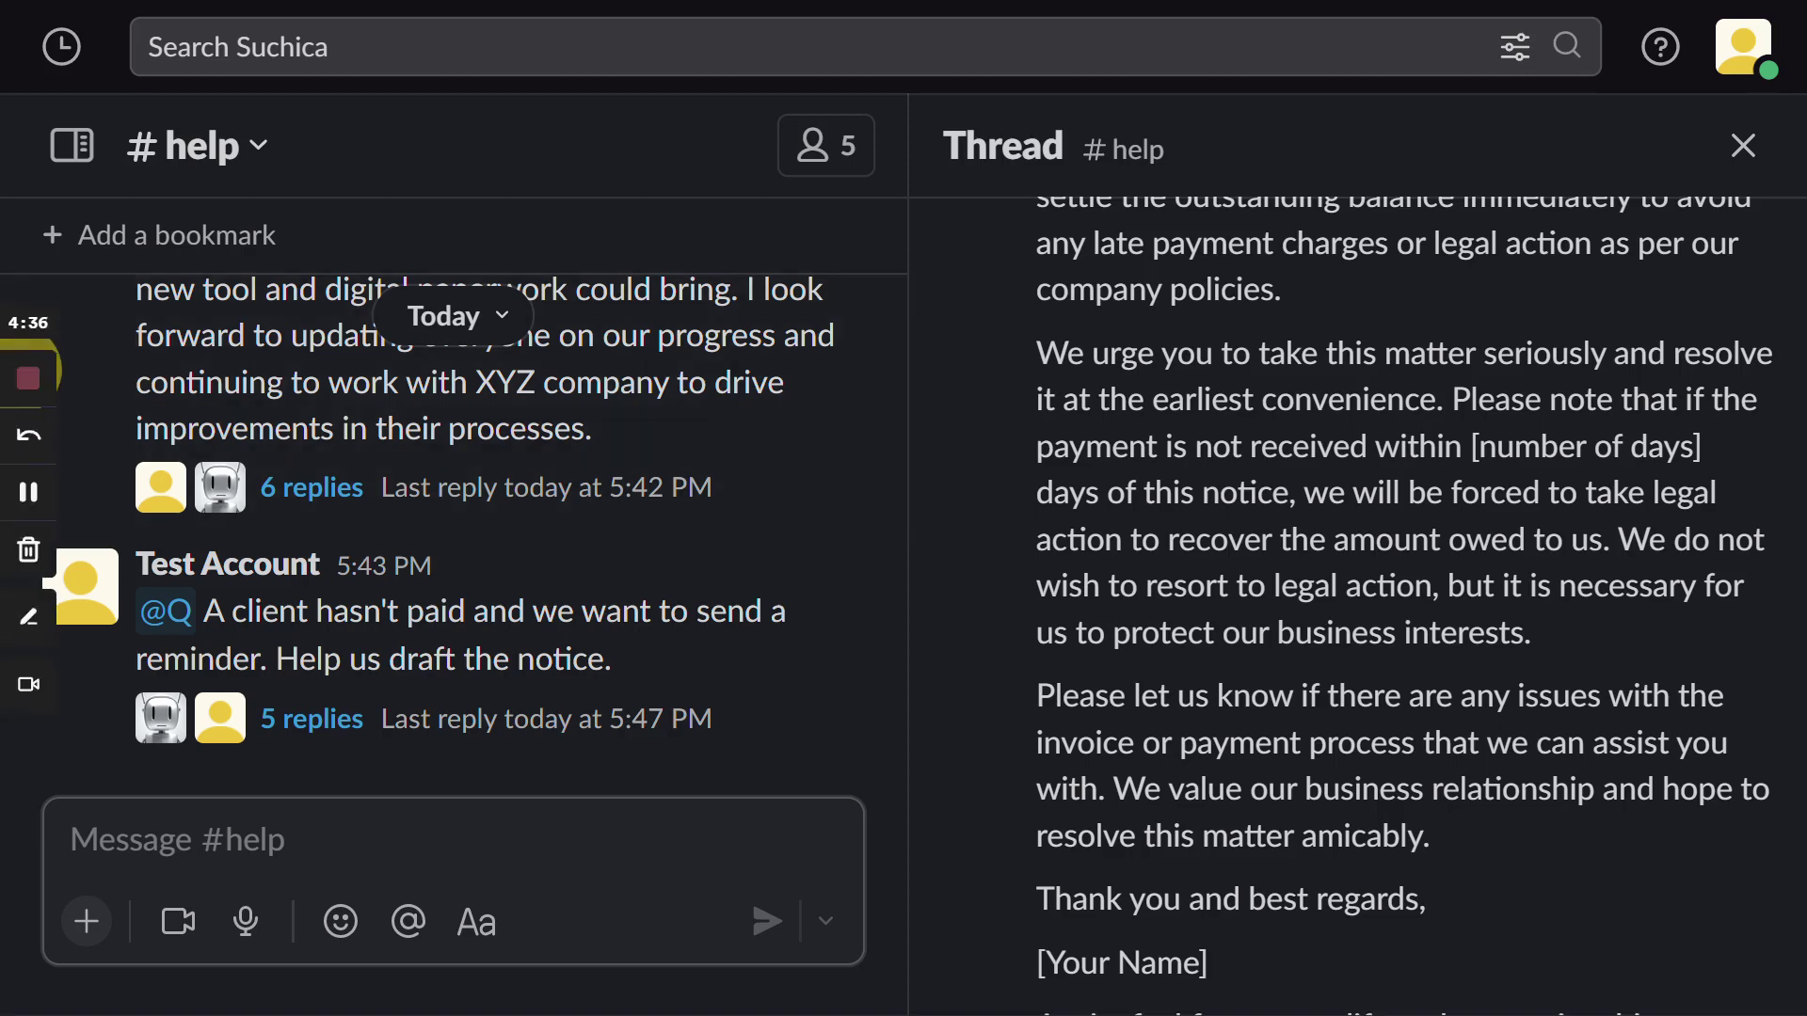